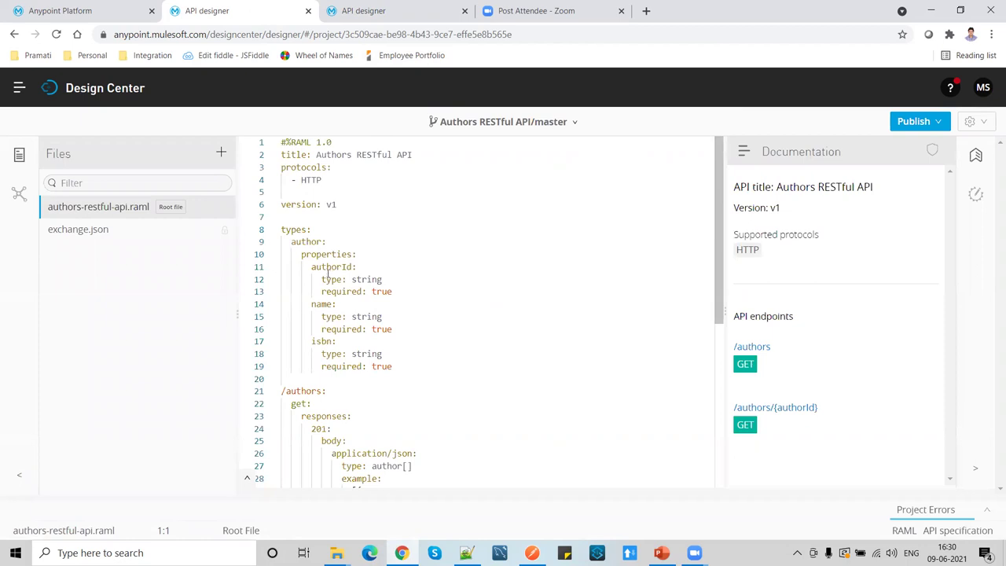
# Review the authorId, name and isbn properties of the author type in the Authors RESTful API specification
pyautogui.doubleClick(332, 266)
pyautogui.doubleClick(323, 304)
pyautogui.doubleClick(321, 341)
pyautogui.doubleClick(330, 267)
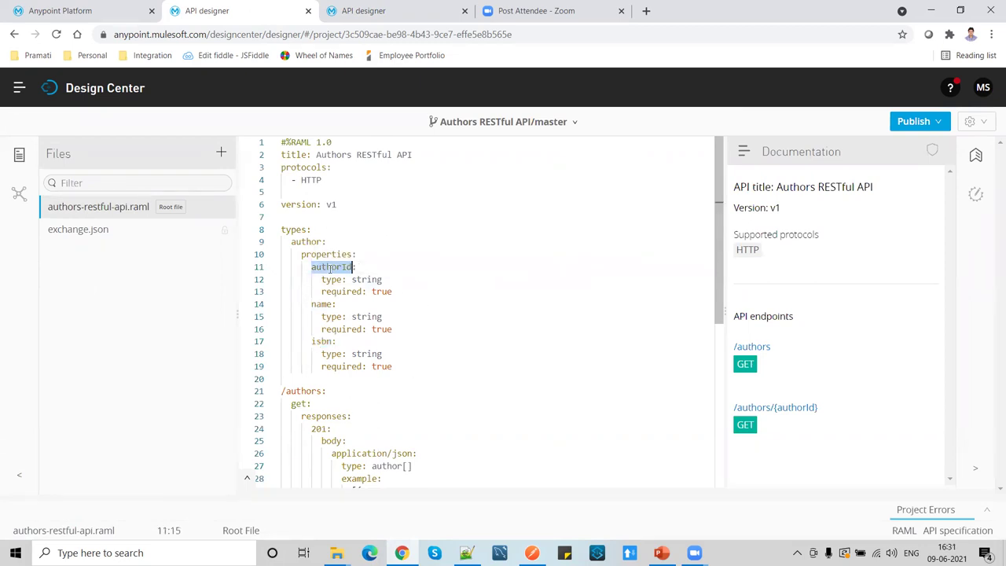
pyautogui.doubleClick(324, 341)
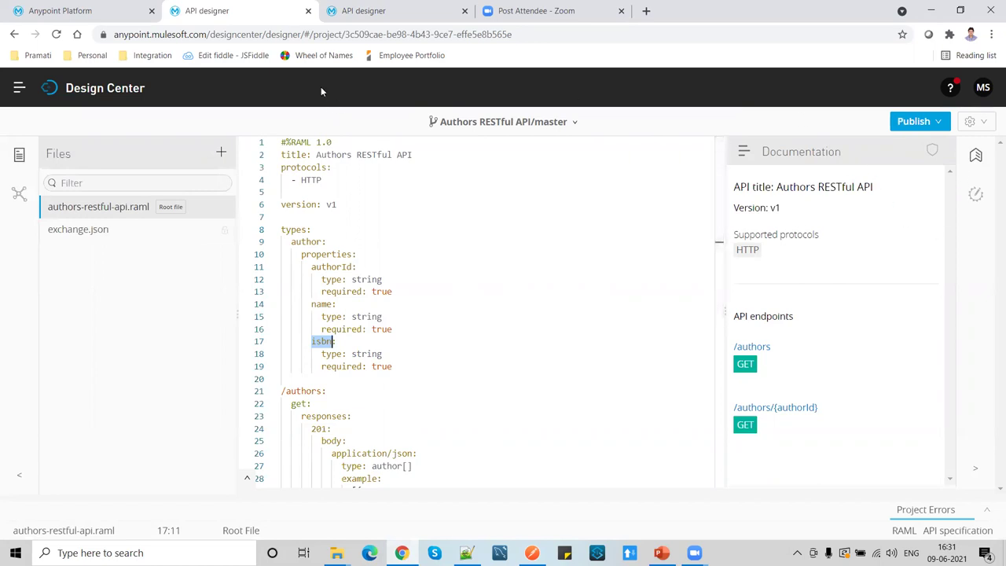
# Go to Exchange and open the GET method of /authors/{authorId} in the Authors RESTful API asset
pyautogui.click(83, 17)
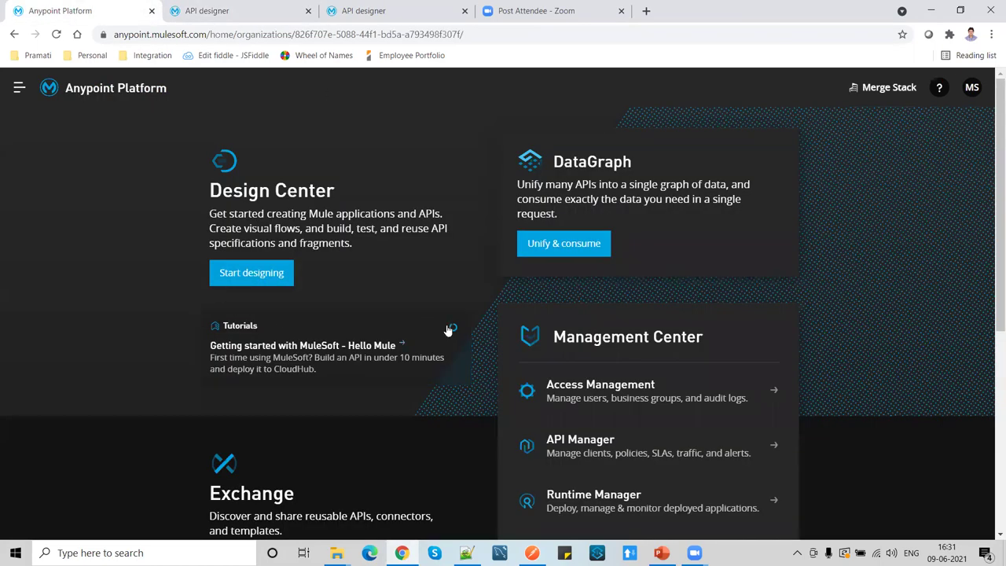
pyautogui.scroll(-2, 381, 382)
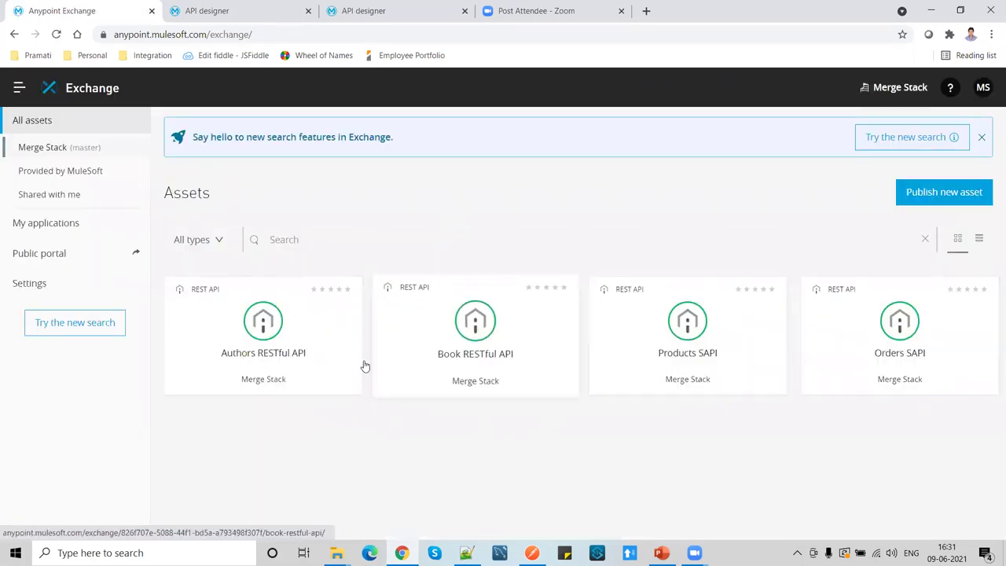
pyautogui.click(88, 130)
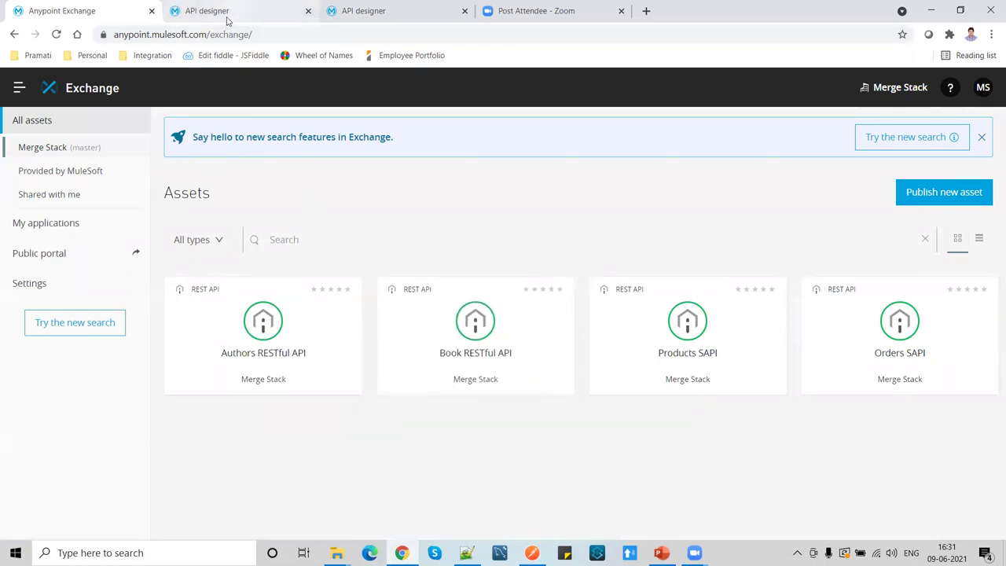
pyautogui.click(275, 361)
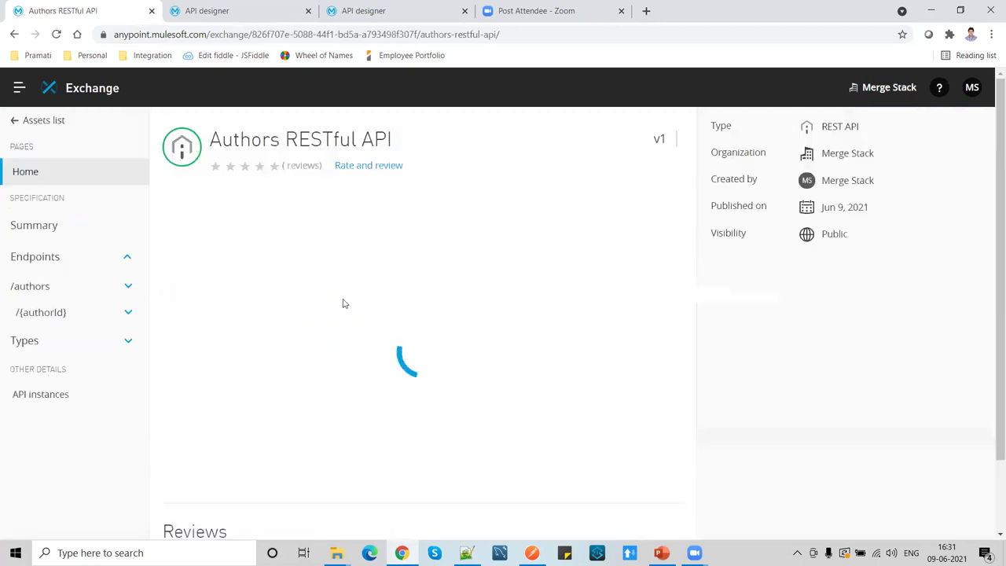
pyautogui.click(41, 313)
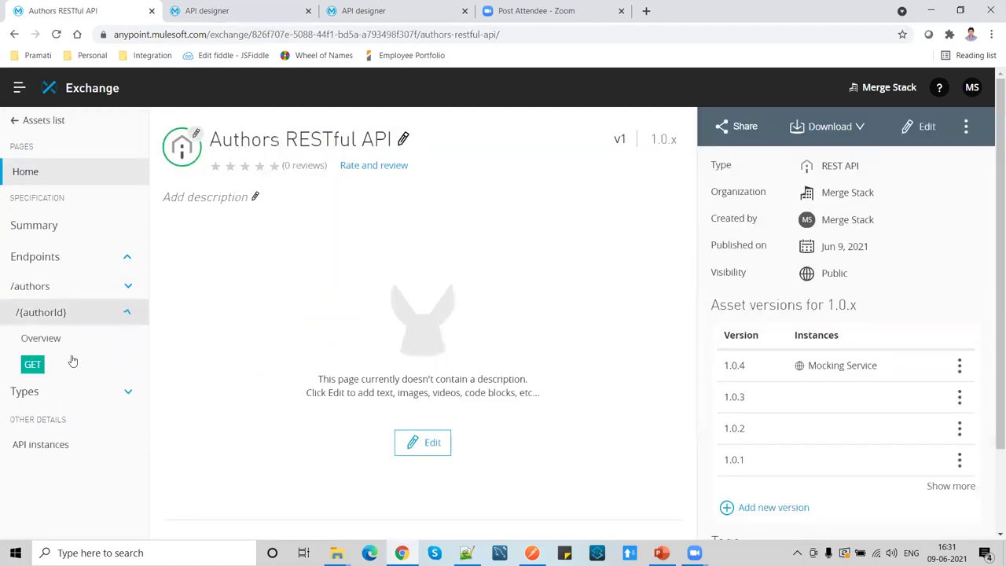
pyautogui.click(32, 365)
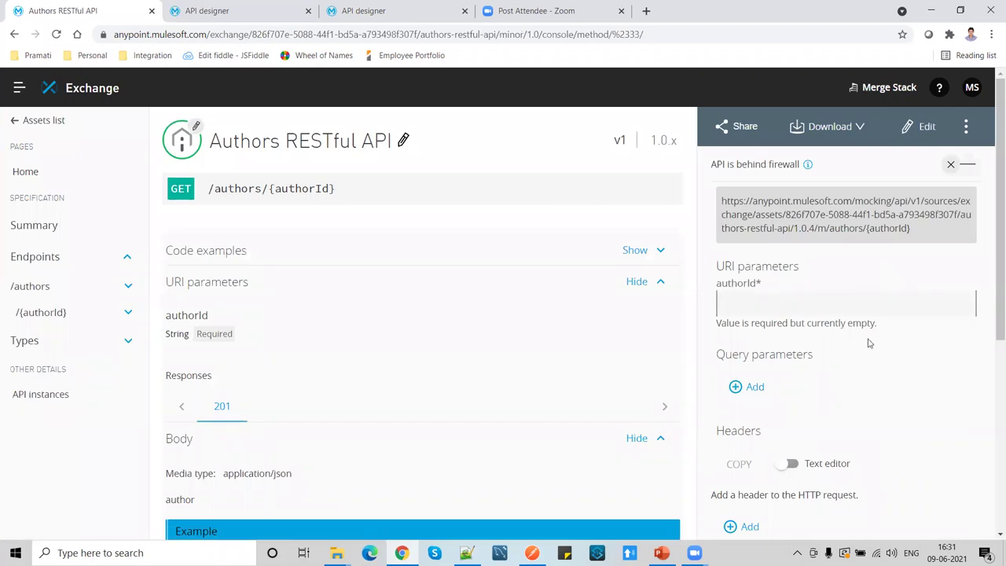
# Send a mock request to /authors/{authorId} with authorId 123 and examine the response
pyautogui.write('123')
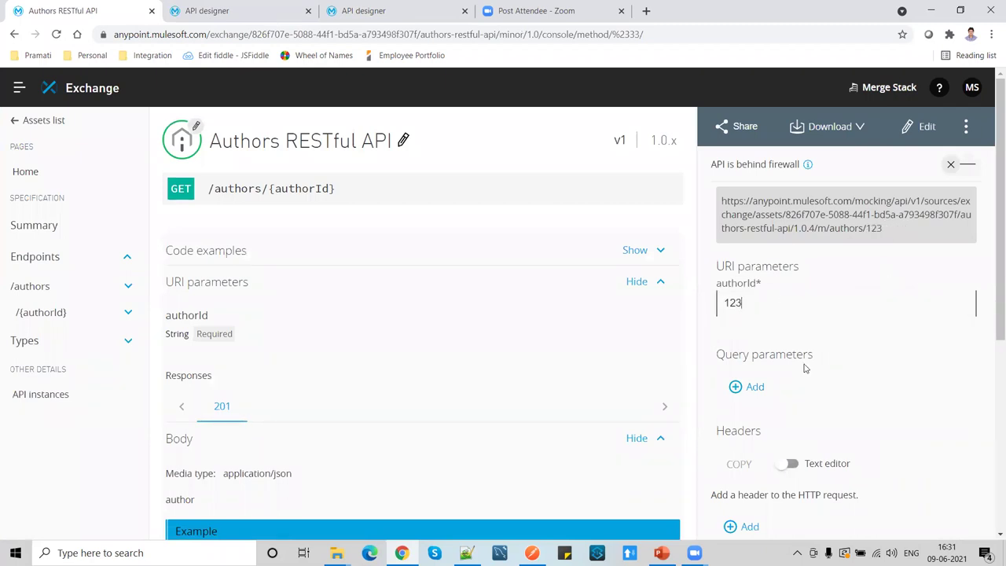
pyautogui.scroll(-3, 773, 386)
pyautogui.click(743, 367)
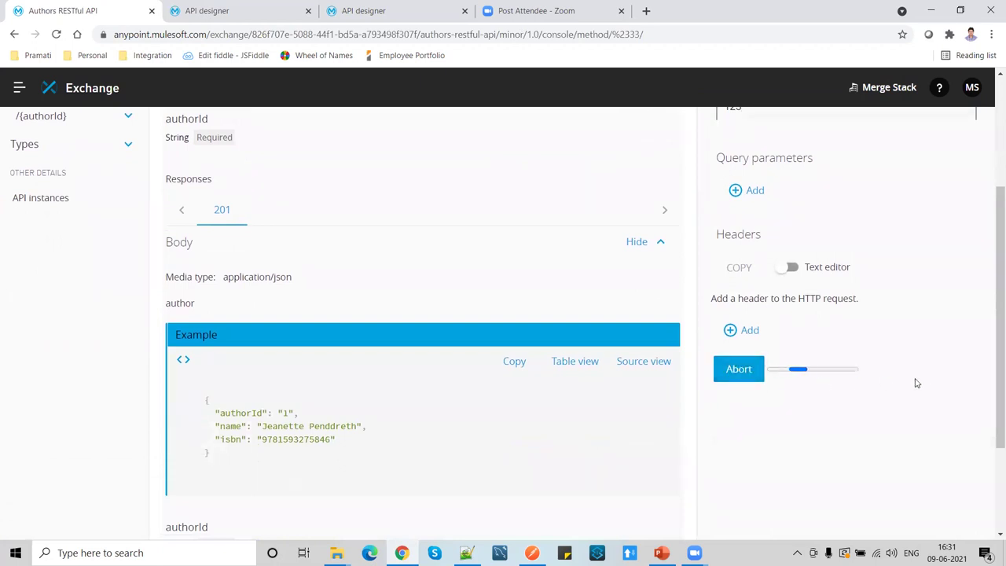
pyautogui.scroll(-2, 916, 384)
pyautogui.moveTo(776, 399); pyautogui.dragTo(694, 348)
pyautogui.scroll(5, 285, 242)
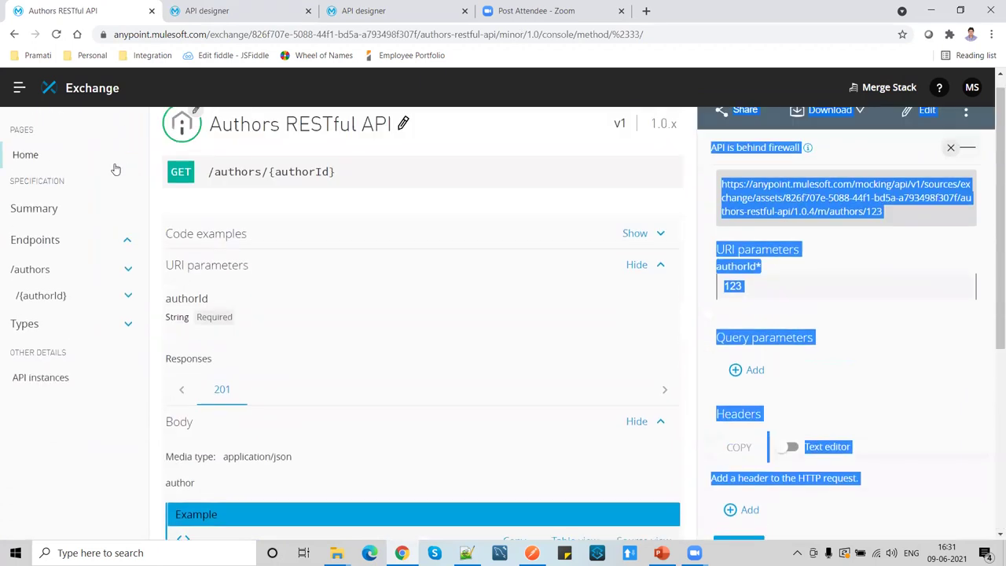
# Return to the Exchange assets and open the GET method of /books/{isbn} in the Book RESTful API
pyautogui.click(17, 122)
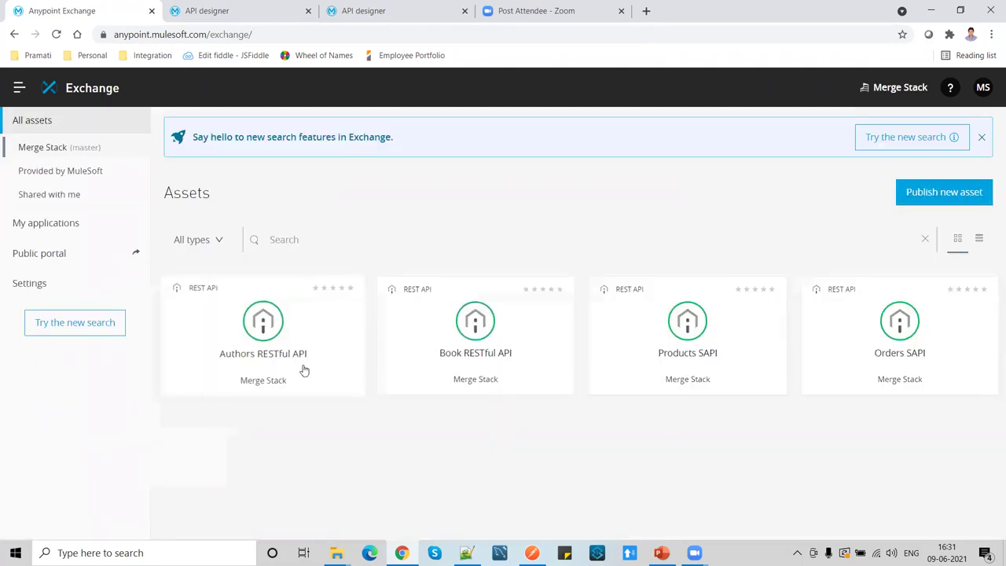
pyautogui.click(471, 355)
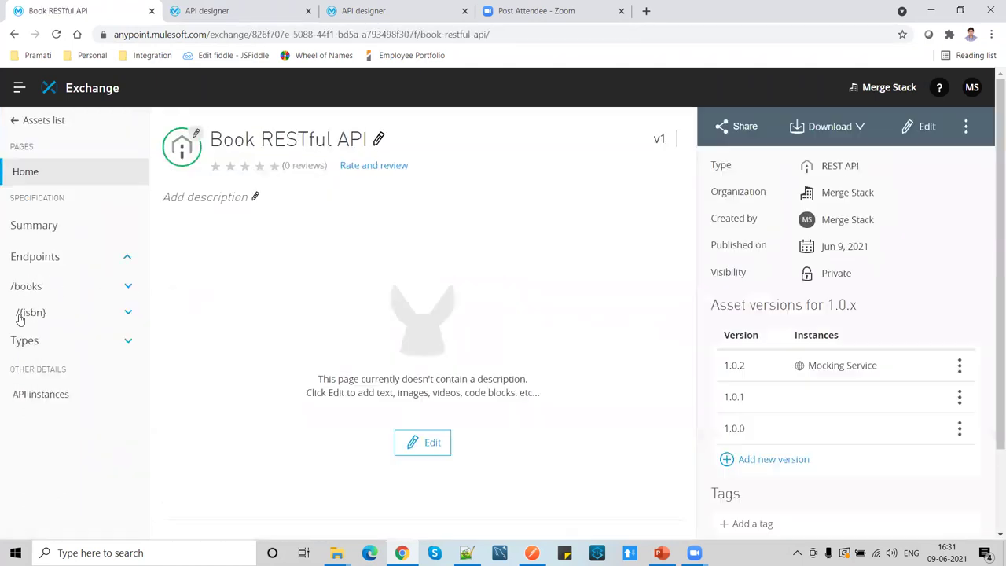
pyautogui.click(33, 317)
pyautogui.click(33, 363)
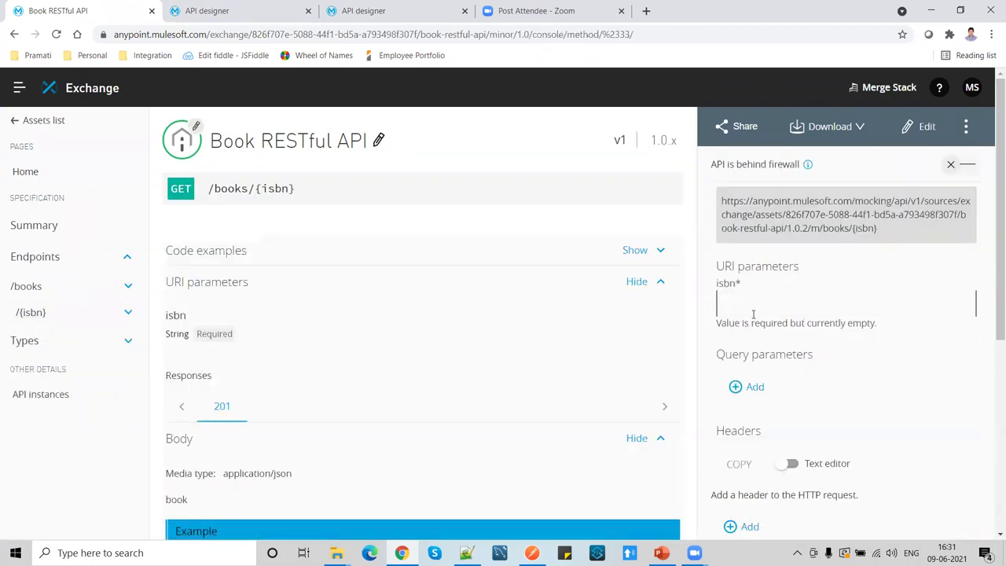
# Send a mock request to /books/{isbn} with isbn asc and examine the returned JSON body
pyautogui.write('asc')
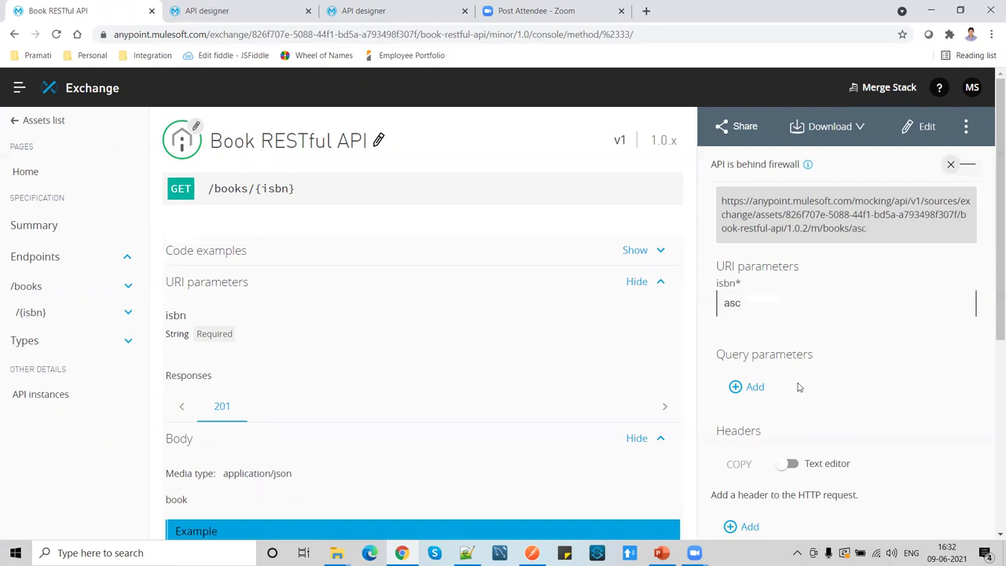
pyautogui.scroll(-2, 798, 393)
pyautogui.click(753, 438)
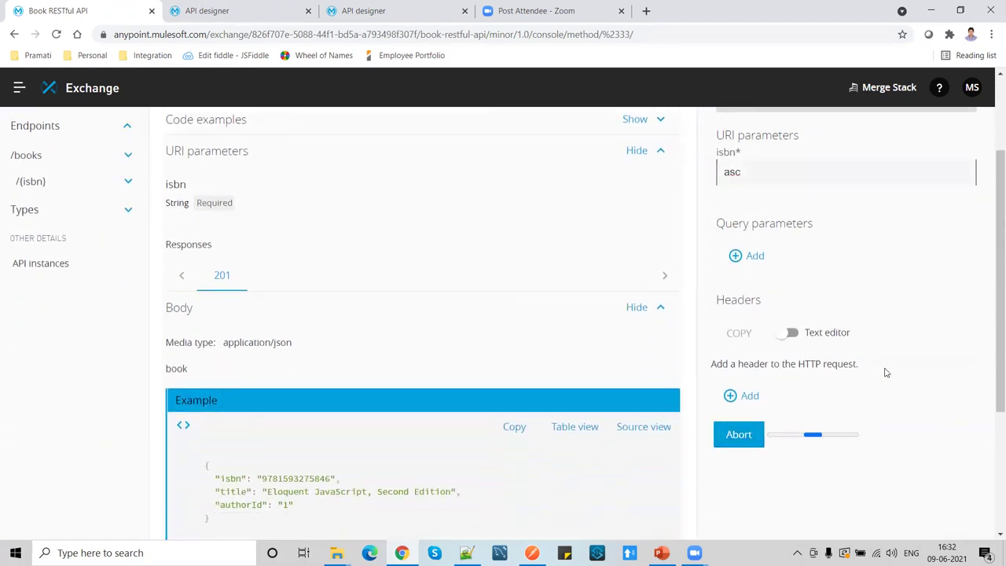
pyautogui.scroll(-3, 883, 378)
pyautogui.moveTo(768, 415); pyautogui.dragTo(730, 343)
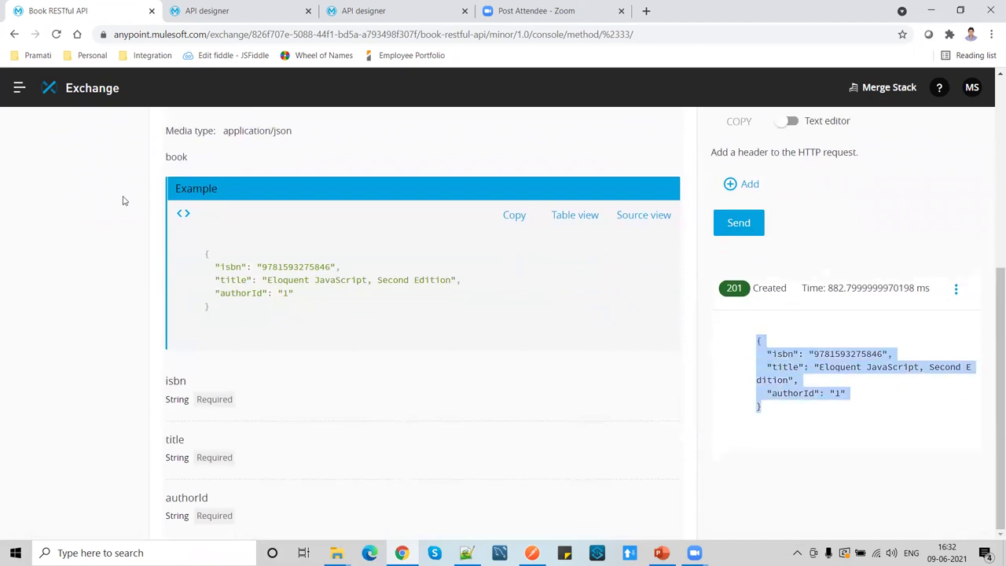
# Open DataGraph, consult the Anypoint Datagraph overview slide in PowerPoint, and return to the DataGraph page in Chrome
pyautogui.click(14, 33)
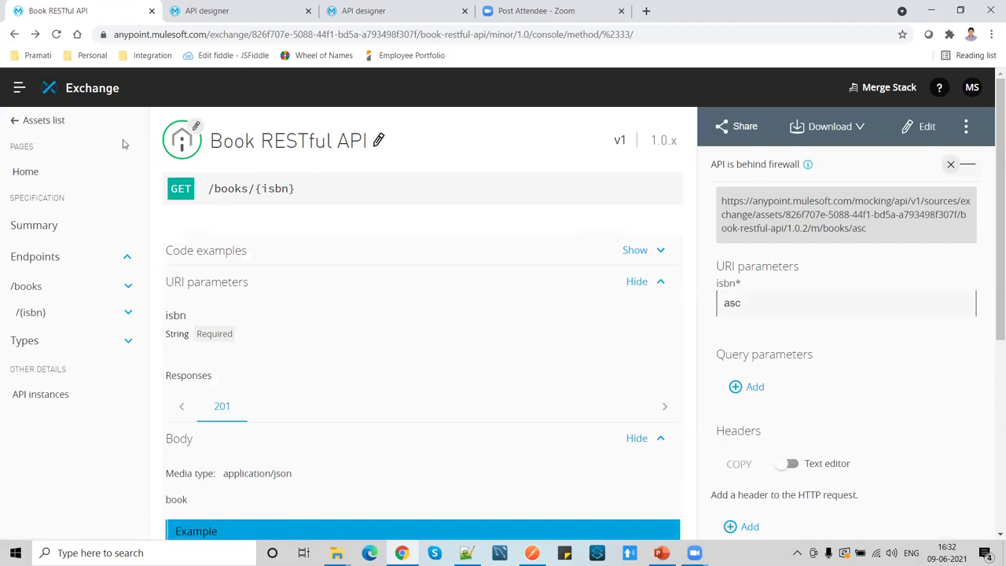
pyautogui.click(19, 87)
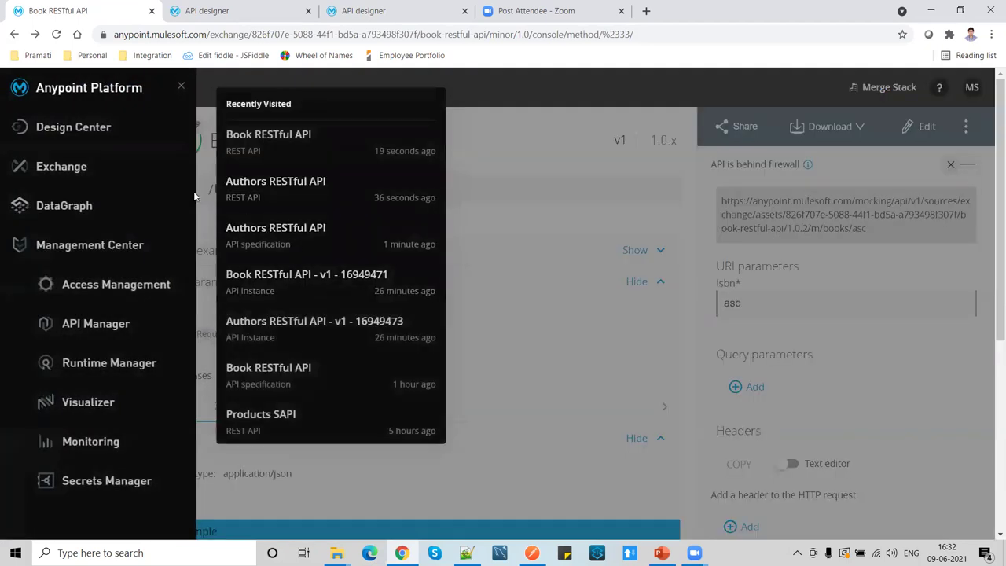
pyautogui.click(70, 205)
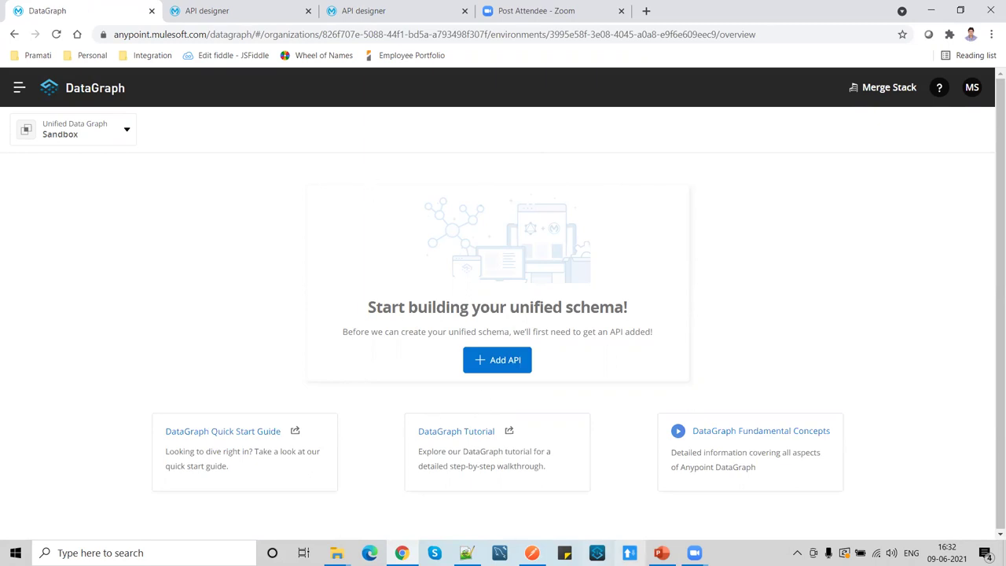
pyautogui.click(662, 552)
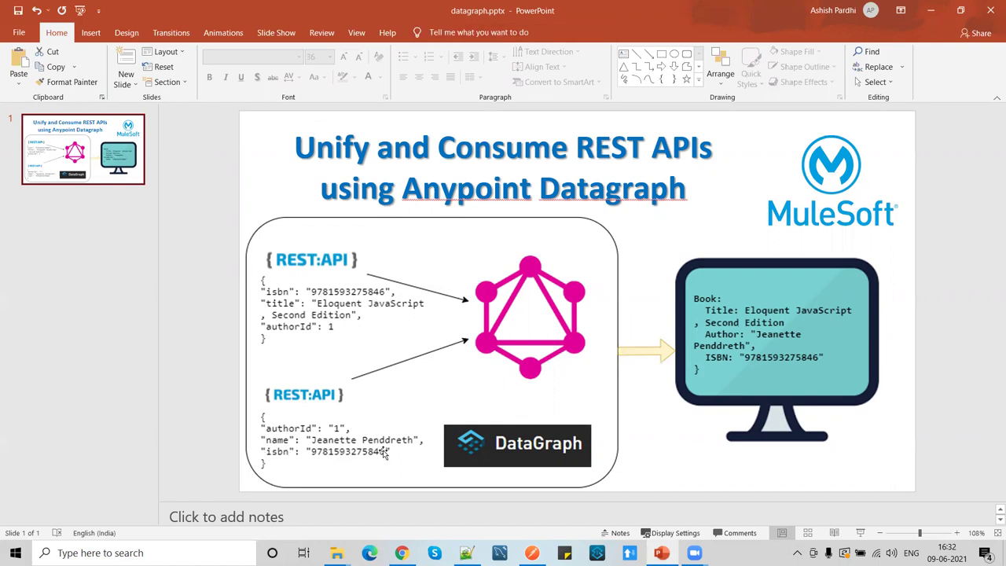
pyautogui.click(401, 552)
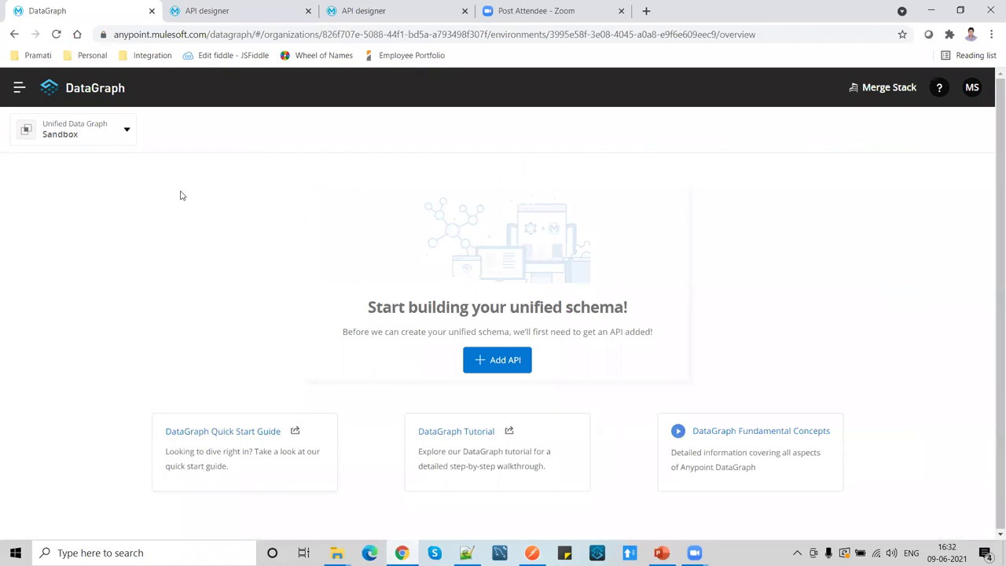
# Start adding the Book RESTful API to the unified schema and confirm API version v1 with asset version 1.0.2
pyautogui.click(509, 363)
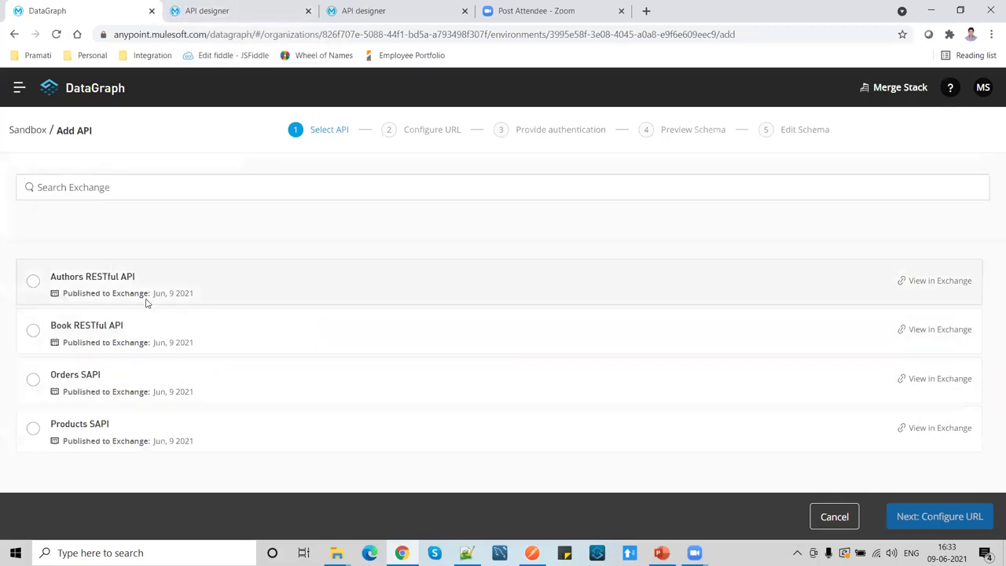
pyautogui.click(34, 333)
pyautogui.click(944, 517)
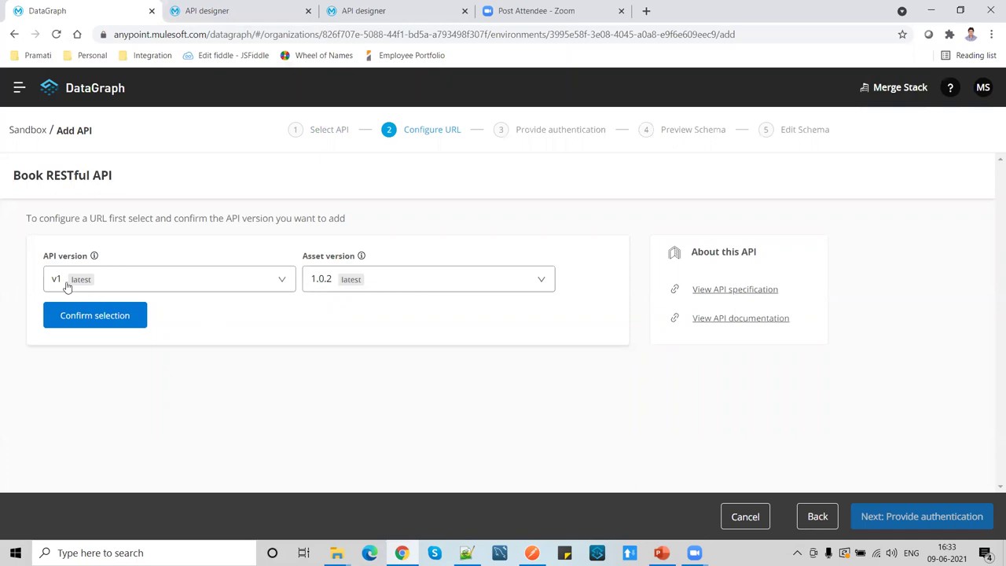
pyautogui.click(106, 319)
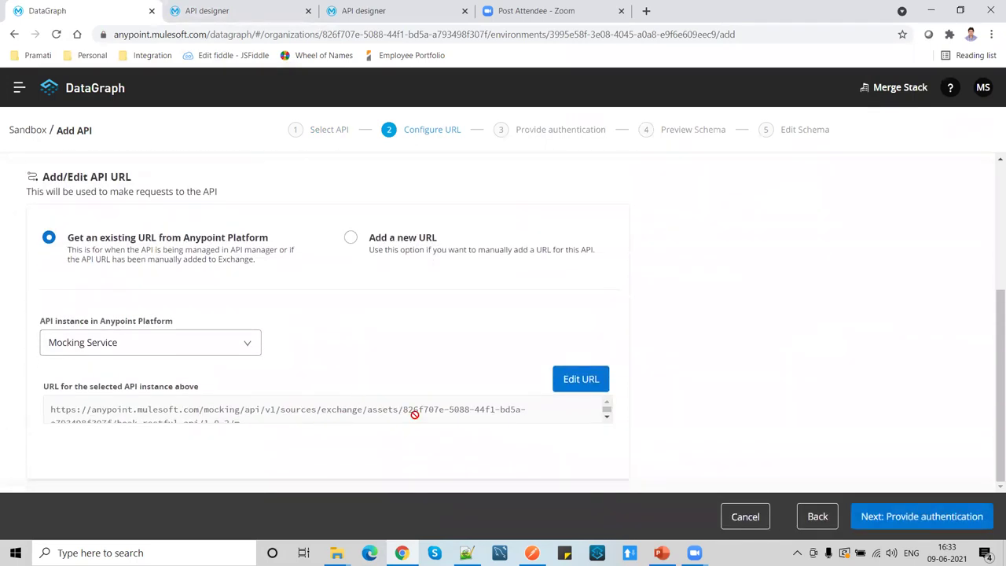
# Check the existing Mocking Service URL for the Book RESTful API and accept it as the request URL
pyautogui.scroll(-1, 530, 404)
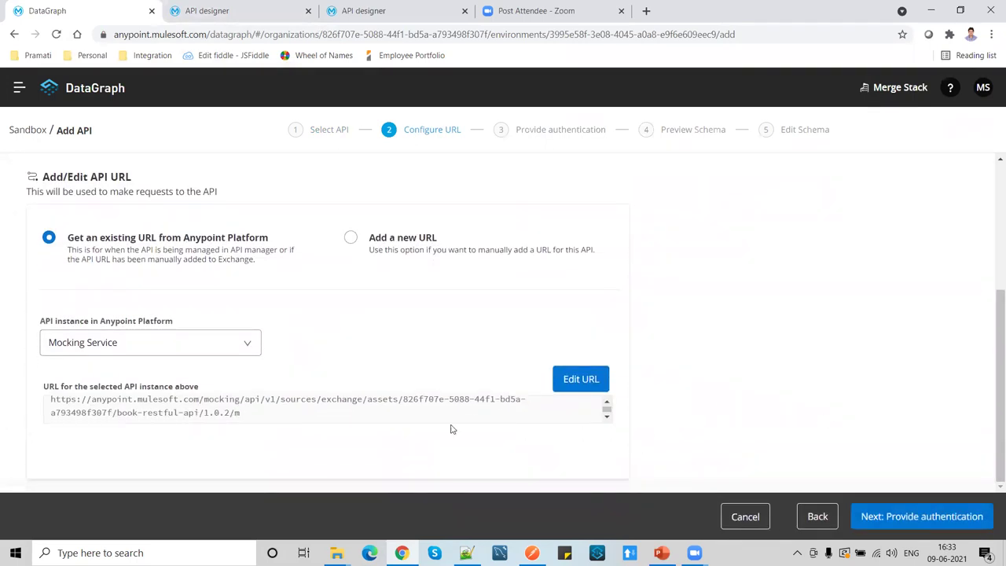
pyautogui.scroll(1, 250, 419)
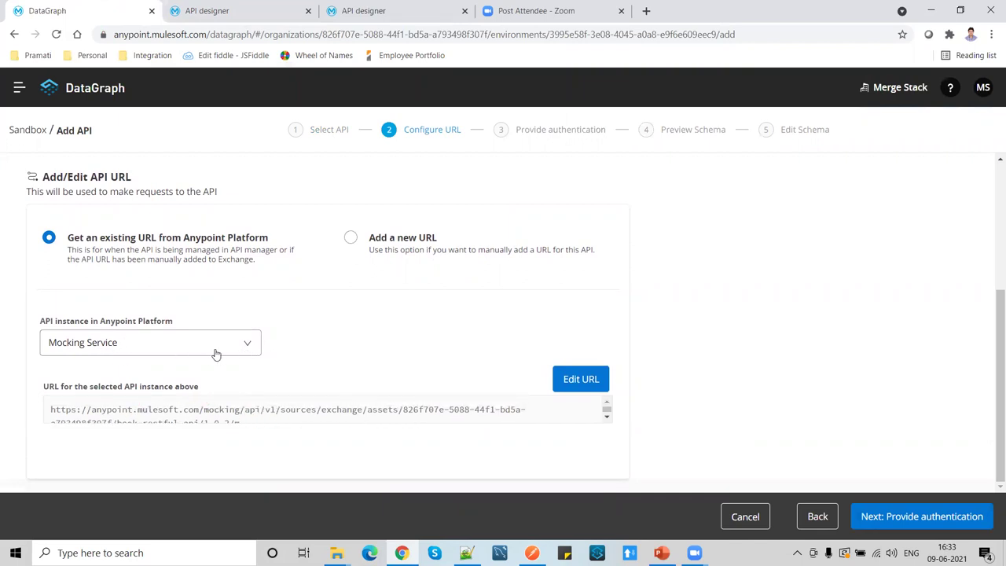
pyautogui.scroll(-1, 420, 406)
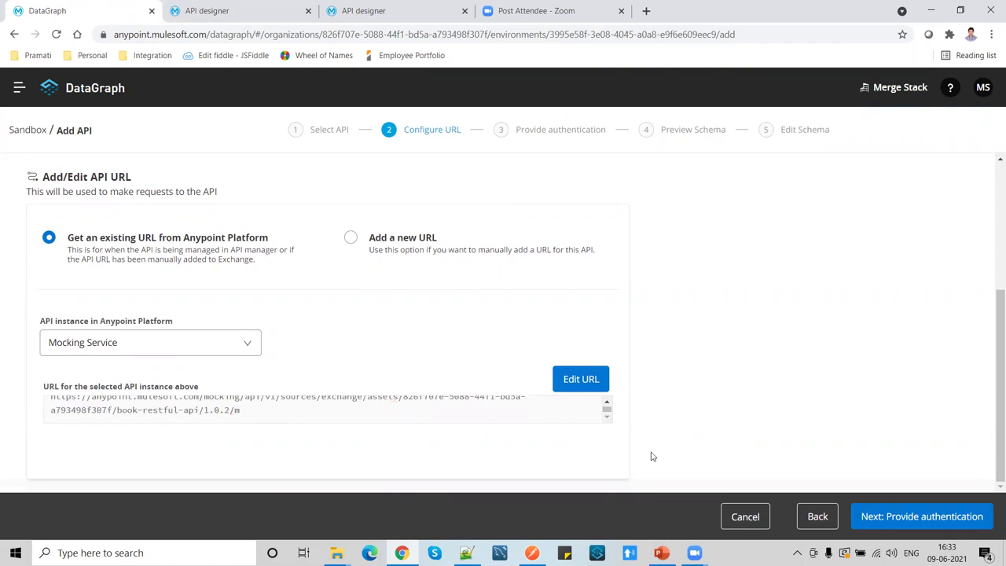
pyautogui.click(919, 517)
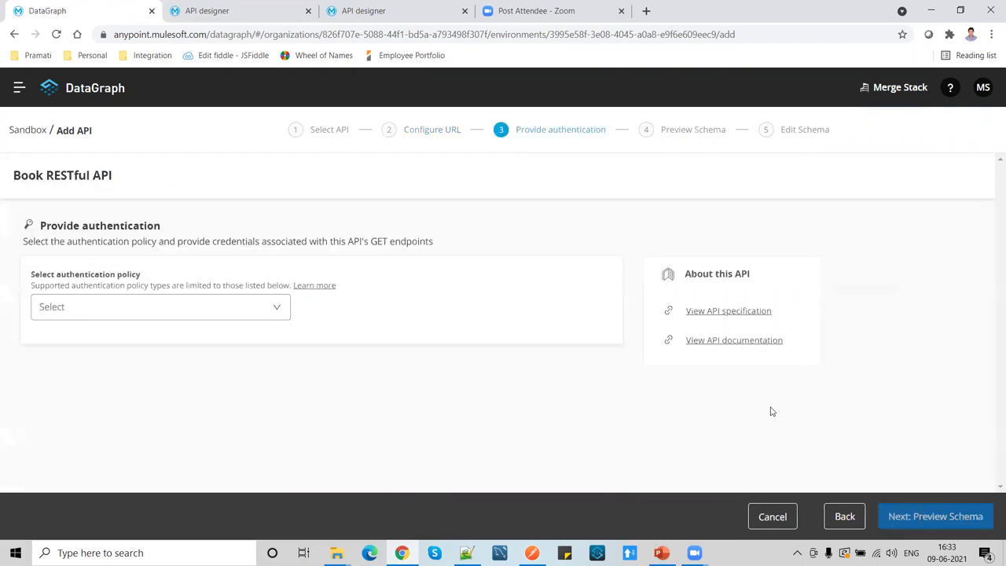
# Set the Book RESTful API's authentication policy to No Auth and continue to the schema preview
pyautogui.click(277, 306)
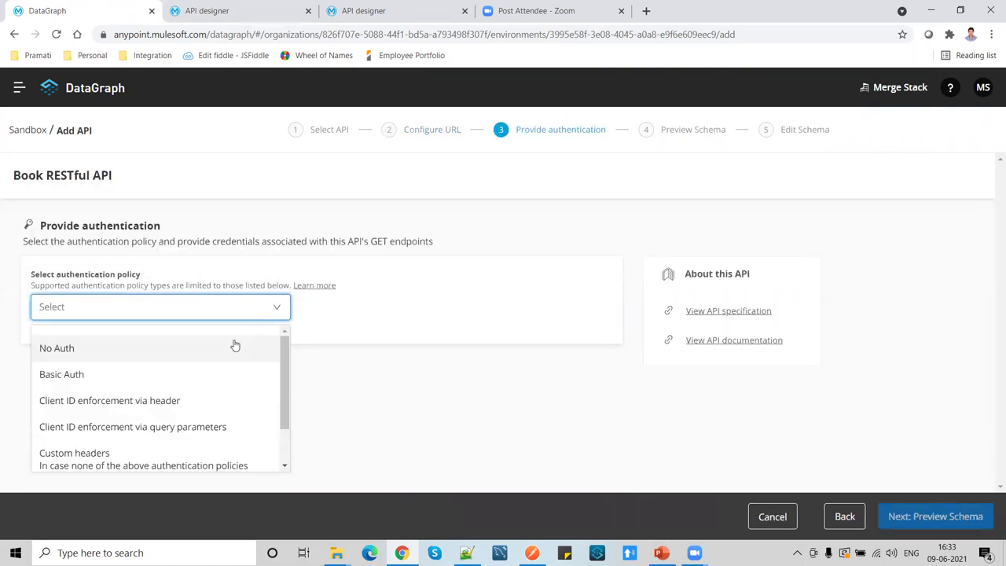
pyautogui.click(153, 348)
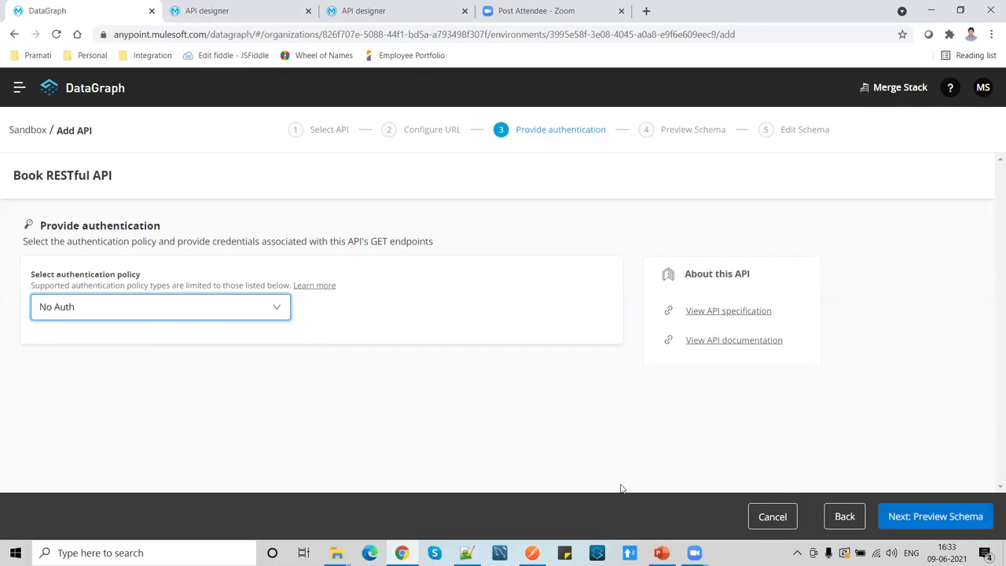
pyautogui.click(936, 522)
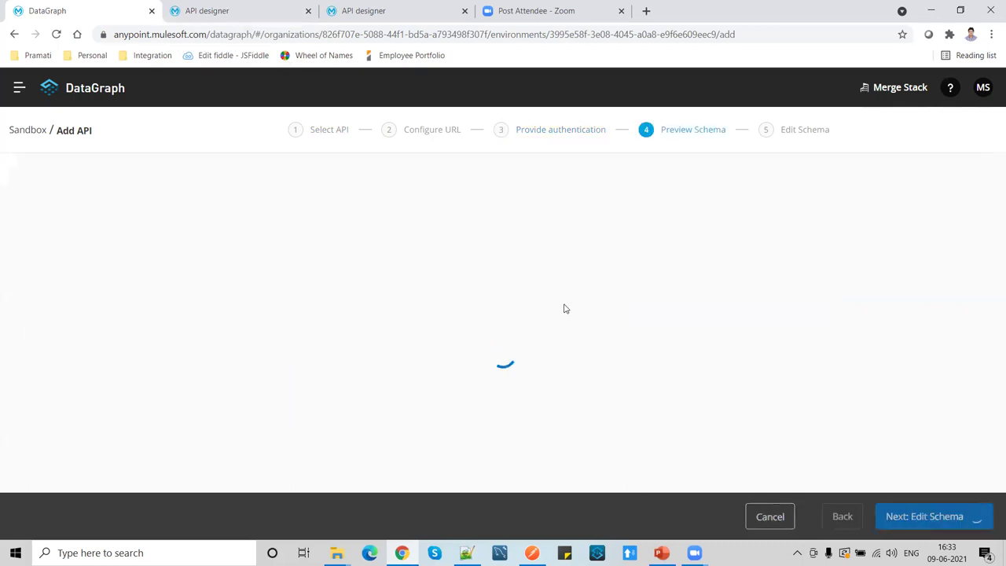
# Review the Book RESTful API's query methods in the schema preview and proceed to the schema editing stage
pyautogui.scroll(-1, 462, 323)
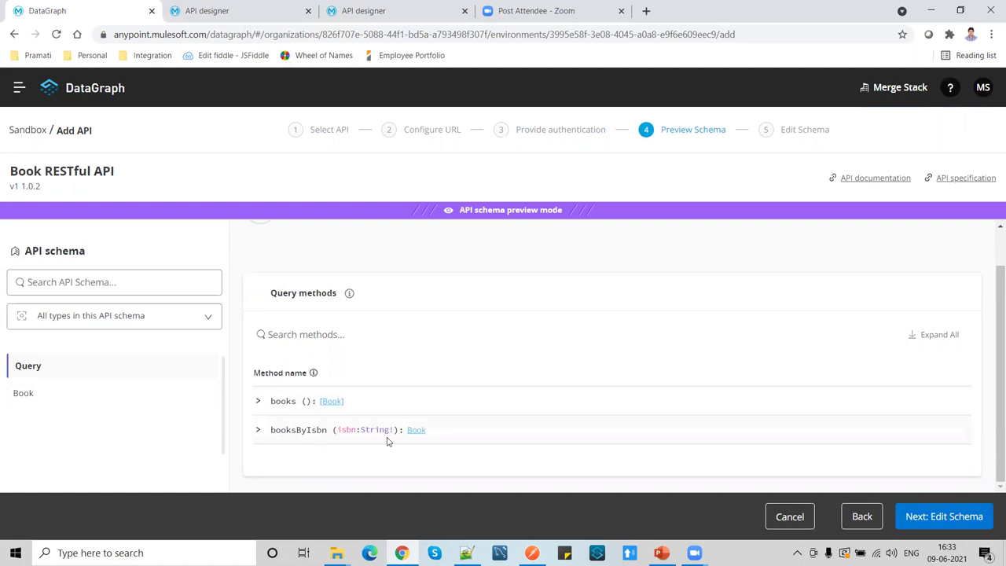
pyautogui.click(953, 517)
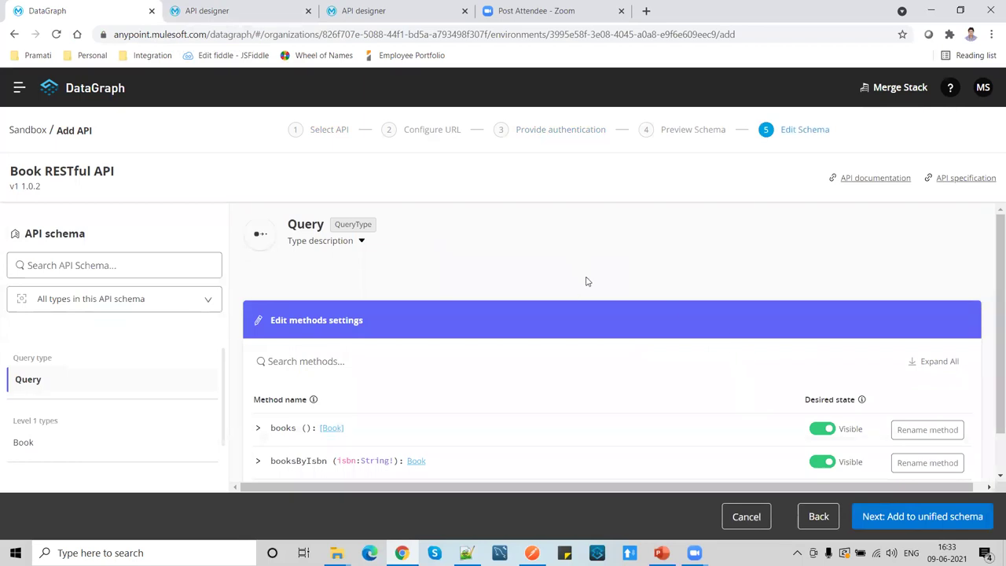
pyautogui.scroll(-4, 583, 343)
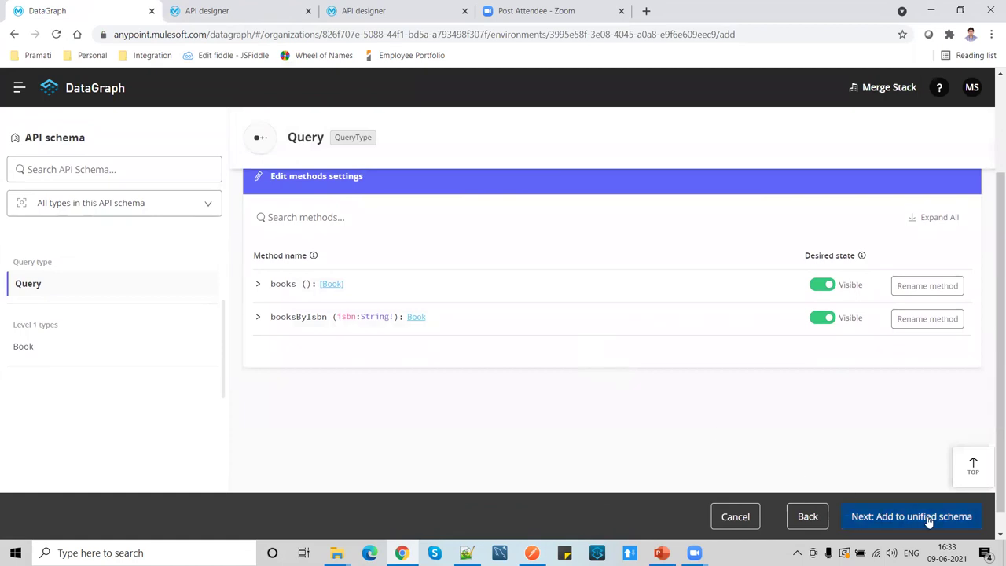
# Open the Book type and examine its field settings and the target types offered for linking it
pyautogui.scroll(3, 376, 384)
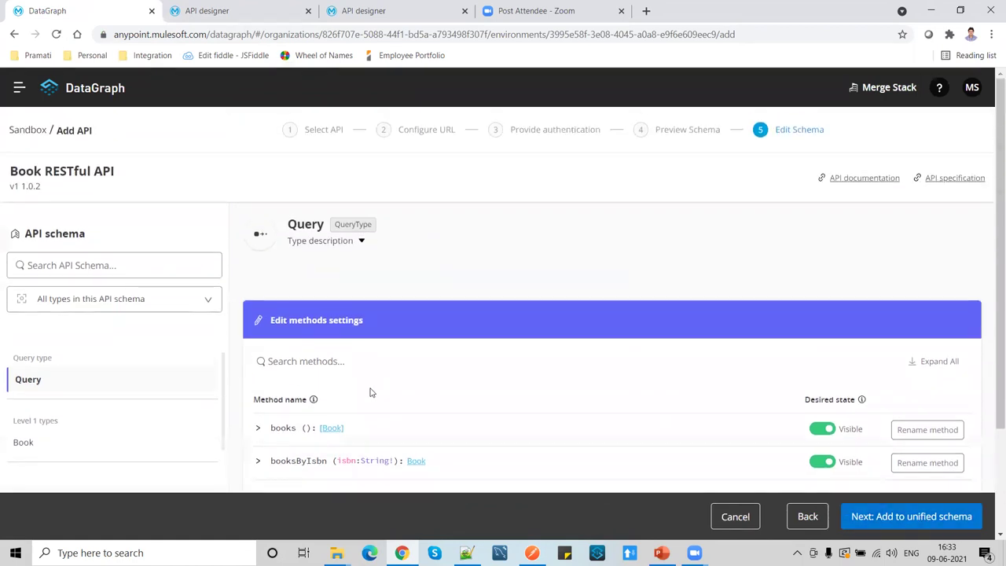
pyautogui.click(332, 429)
pyautogui.scroll(-5, 507, 362)
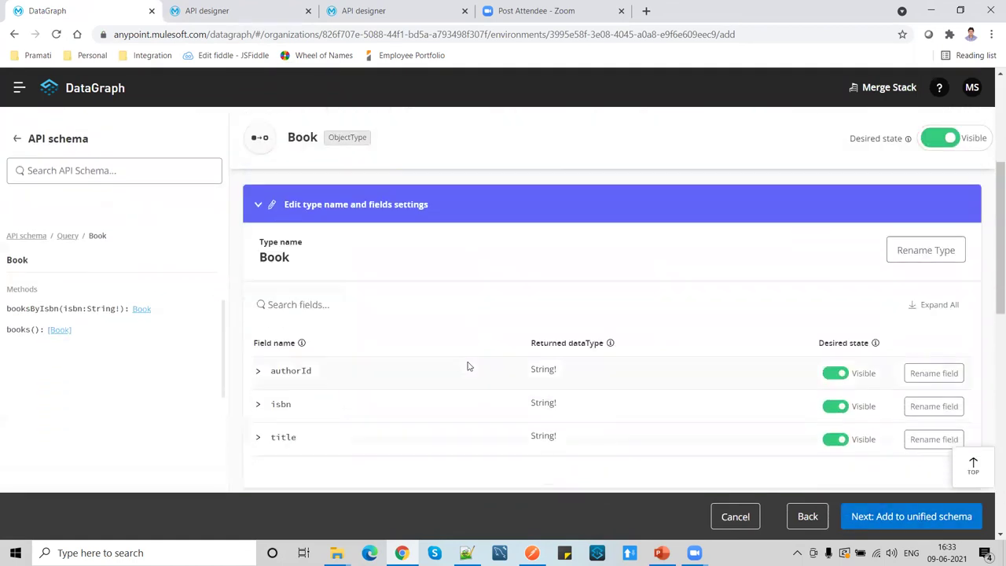
pyautogui.scroll(-3, 472, 386)
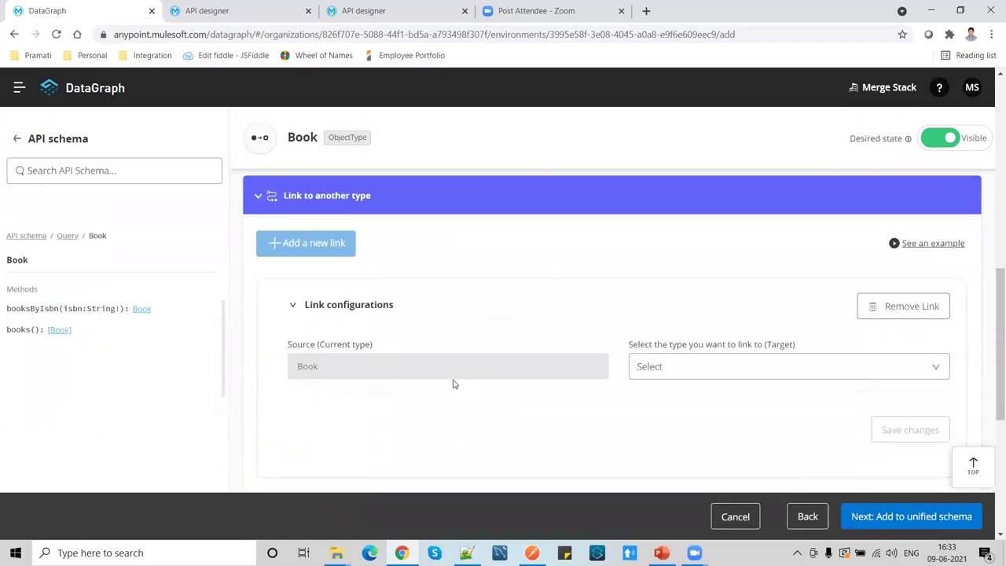
pyautogui.scroll(3, 452, 380)
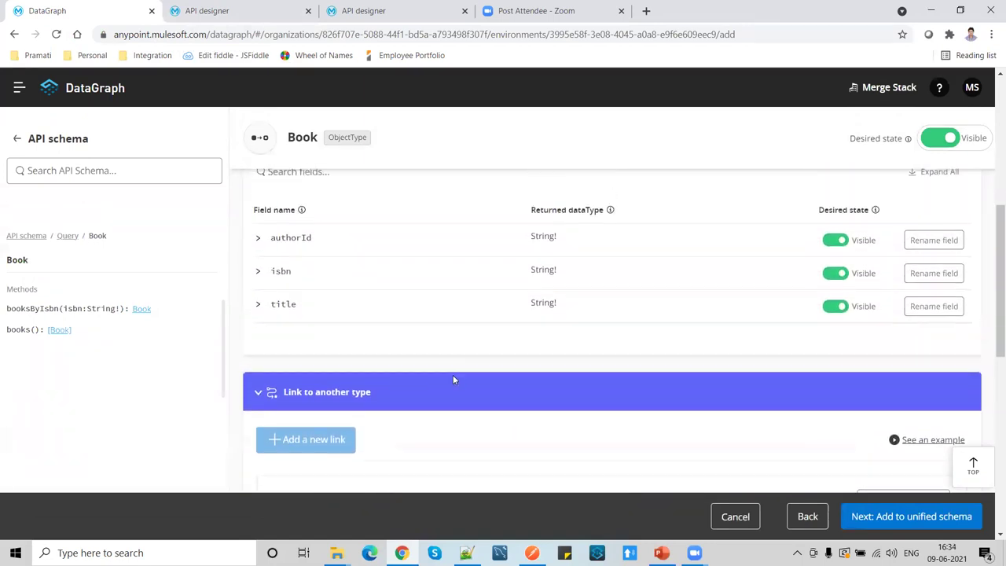
pyautogui.scroll(-3, 504, 362)
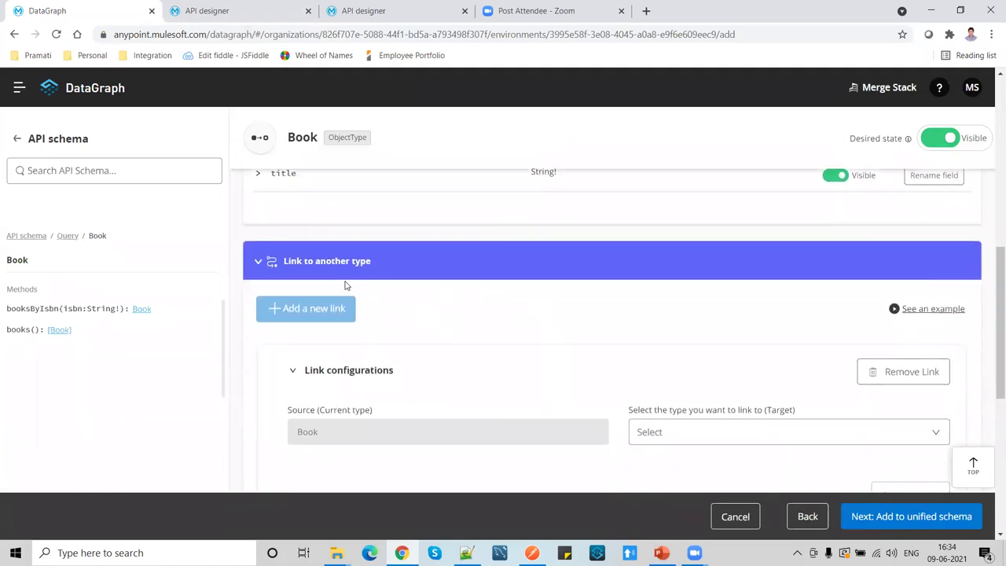
pyautogui.click(935, 434)
pyautogui.scroll(-2, 760, 463)
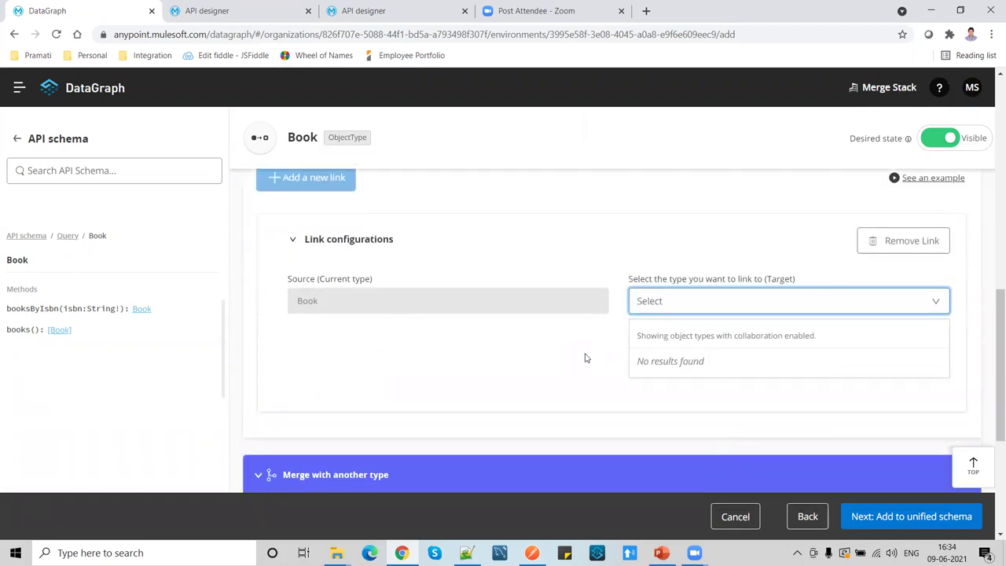
pyautogui.scroll(7, 482, 350)
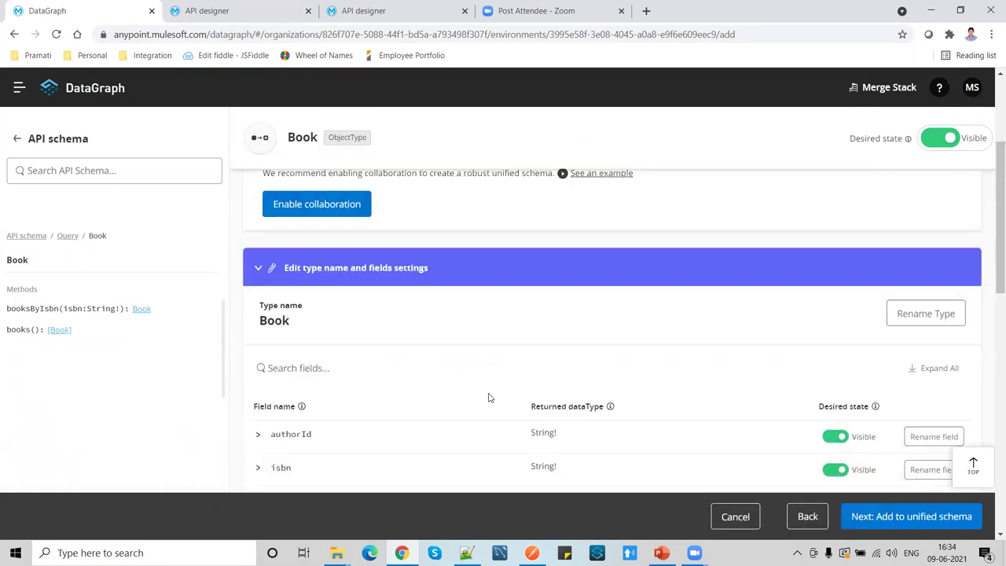
pyautogui.scroll(2, 452, 342)
pyautogui.scroll(-7, 676, 403)
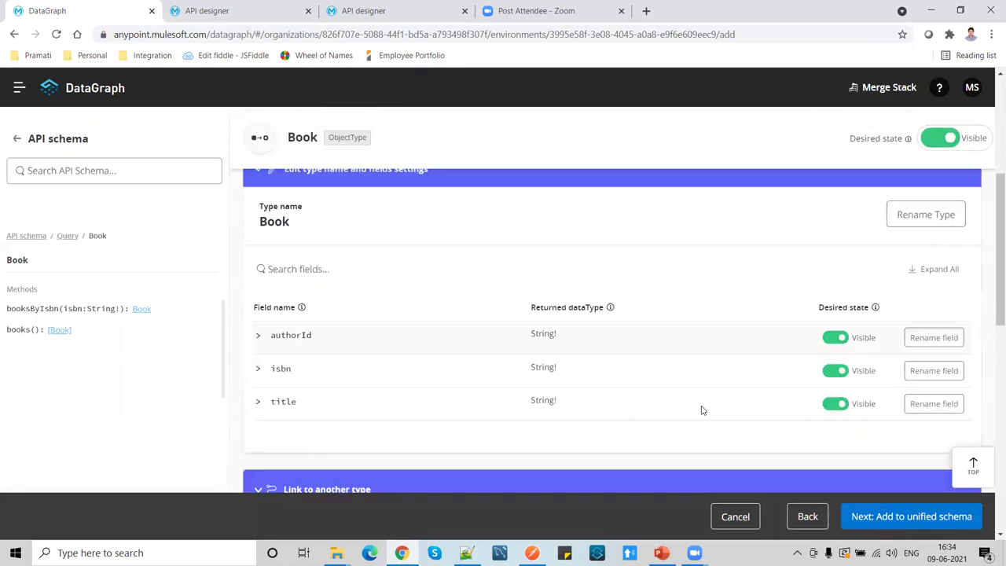
# Enable collaboration for the Book type with booksByIsbn as the default query method and isbn as the primary key
pyautogui.scroll(8, 489, 328)
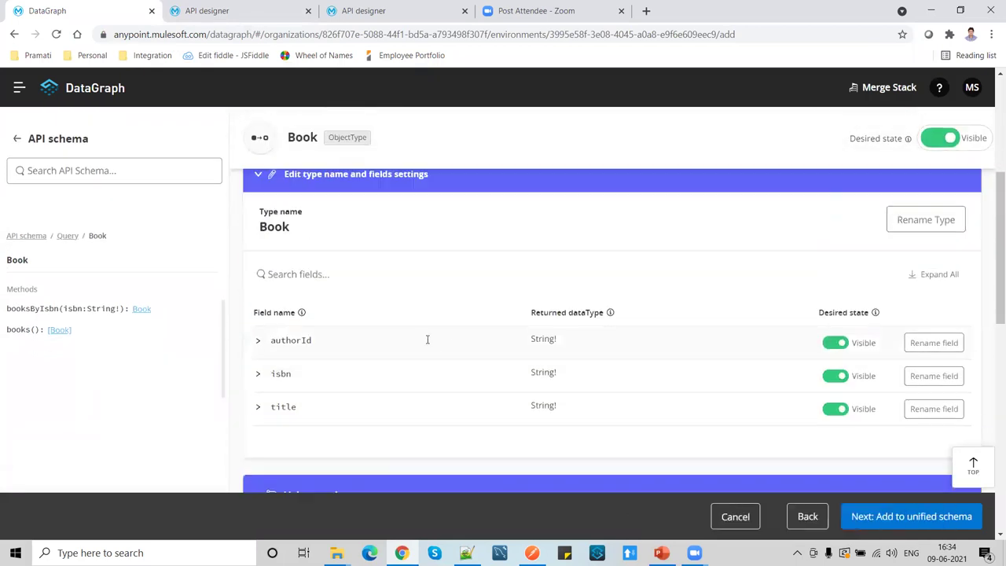
pyautogui.click(348, 413)
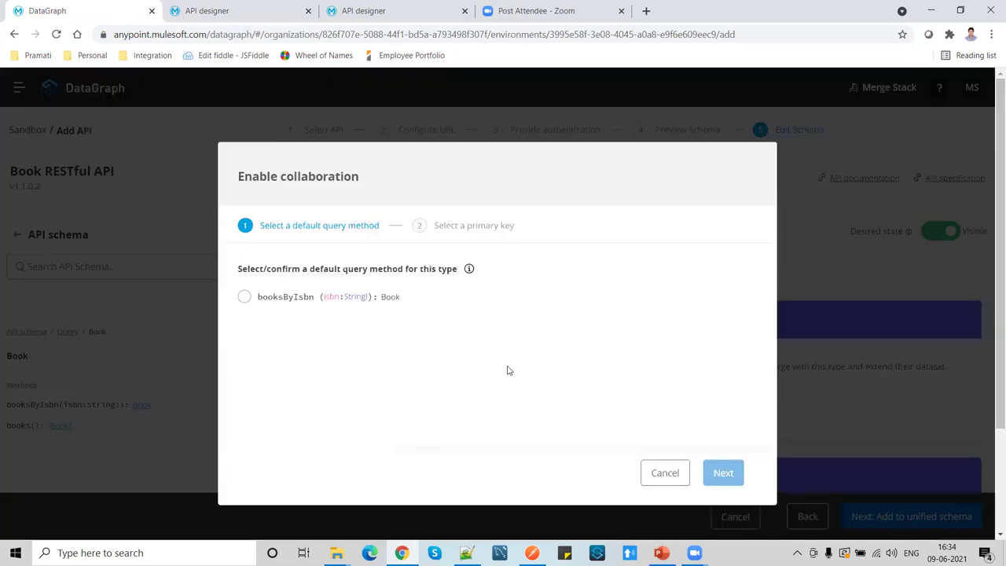
pyautogui.click(244, 298)
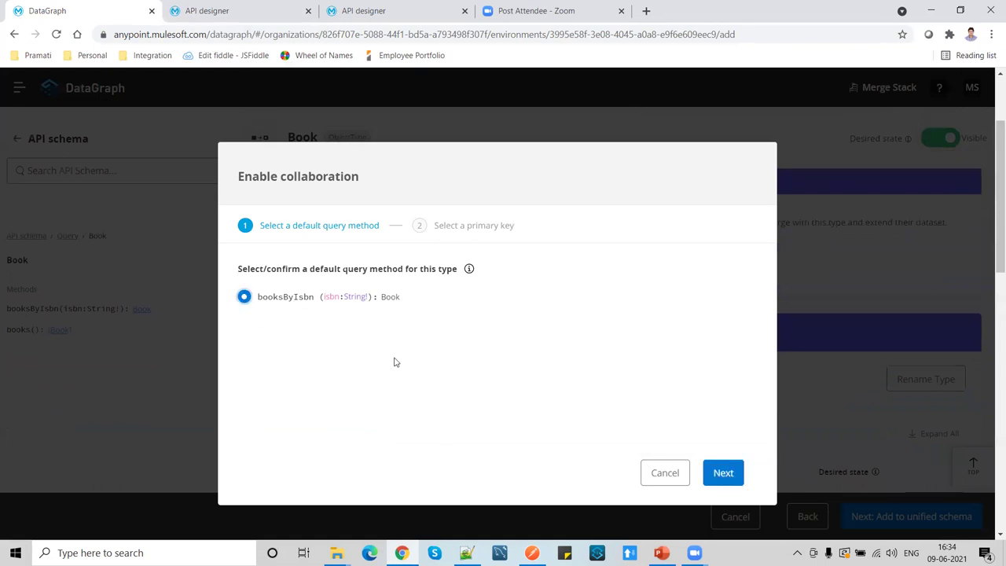
pyautogui.click(723, 473)
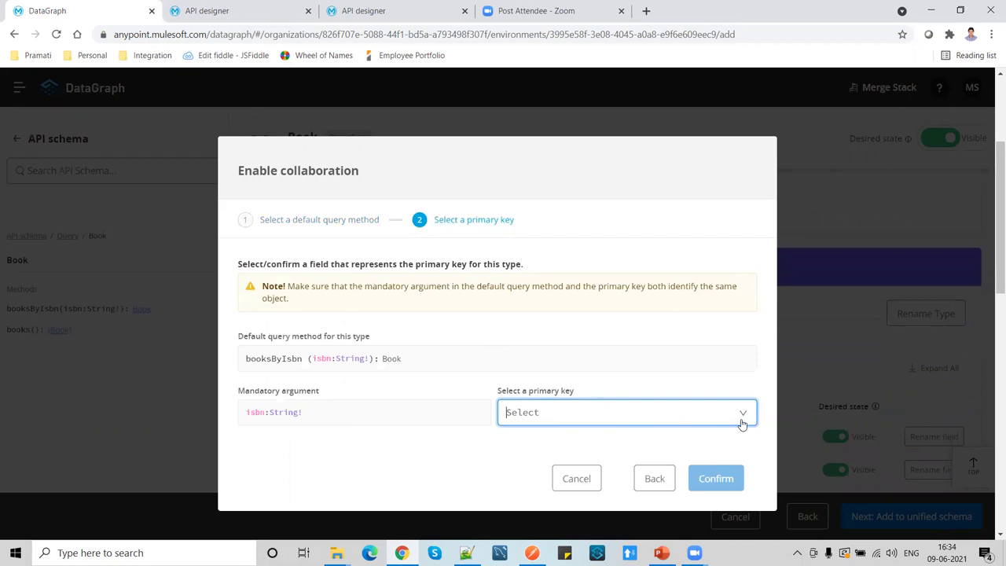
pyautogui.click(741, 419)
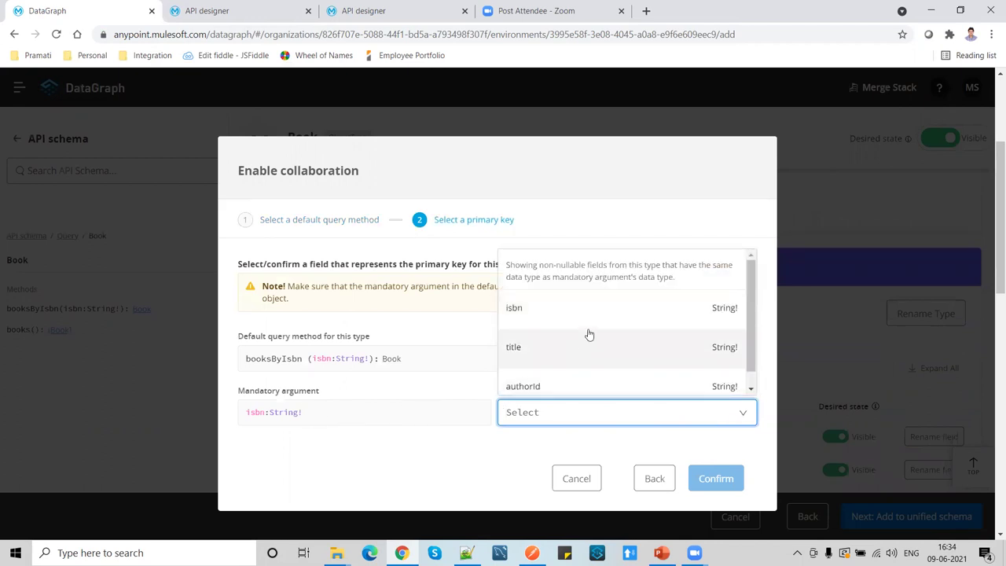
pyautogui.click(615, 319)
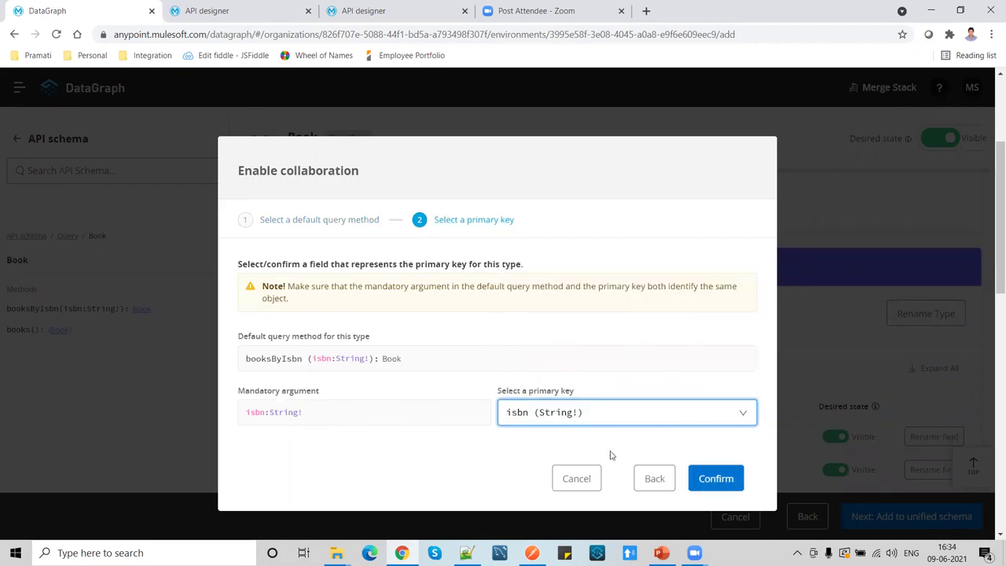
pyautogui.click(723, 480)
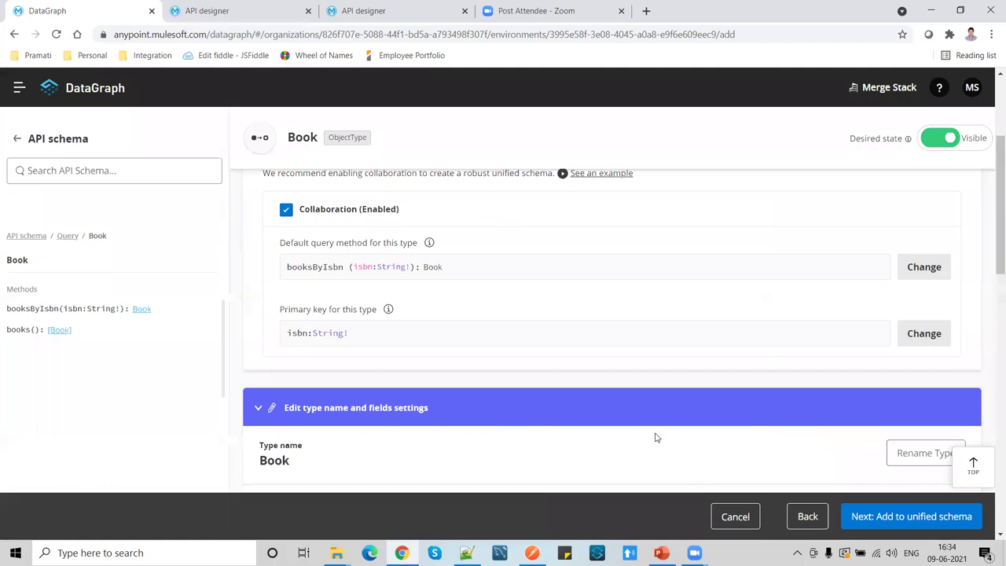
# Add the Book RESTful API to the unified schema and review the Book type's query methods and fields there
pyautogui.scroll(-6, 388, 346)
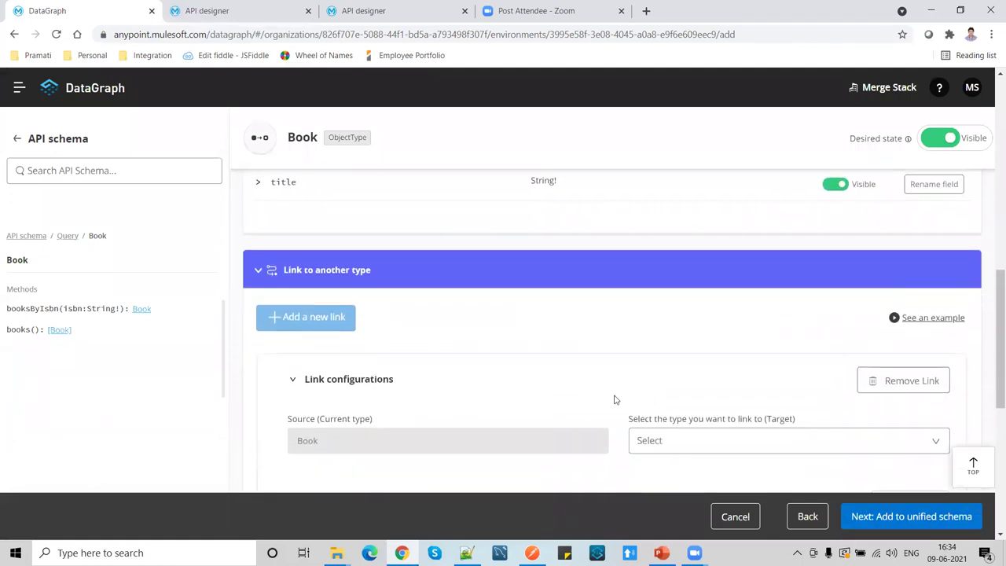
pyautogui.click(937, 522)
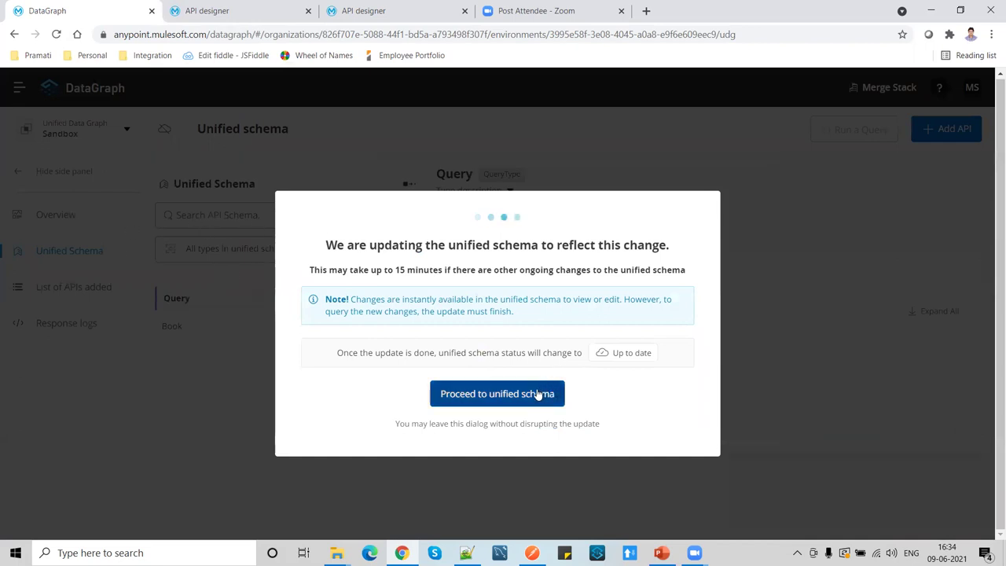
pyautogui.click(503, 398)
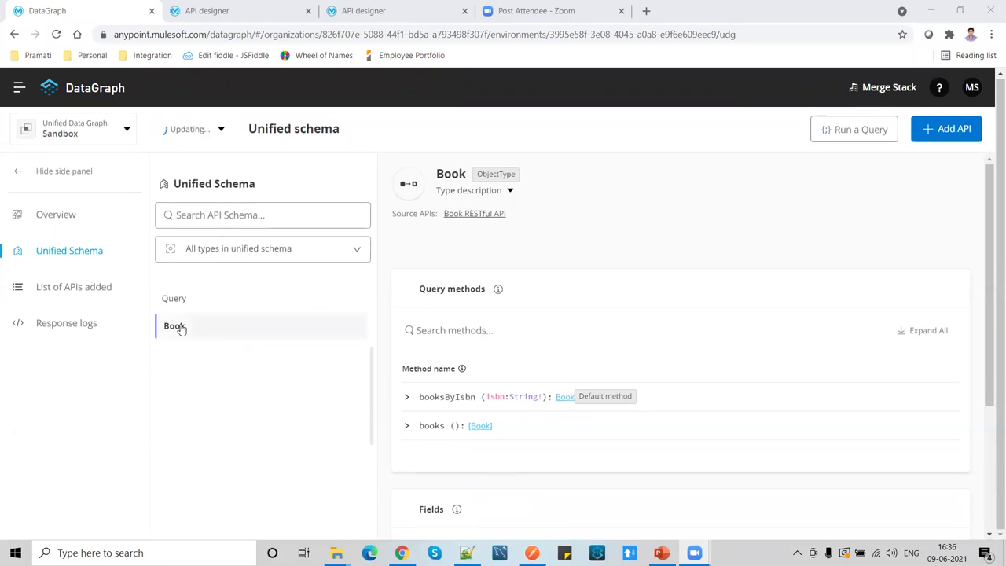
pyautogui.scroll(-1, 510, 396)
pyautogui.scroll(-3, 510, 396)
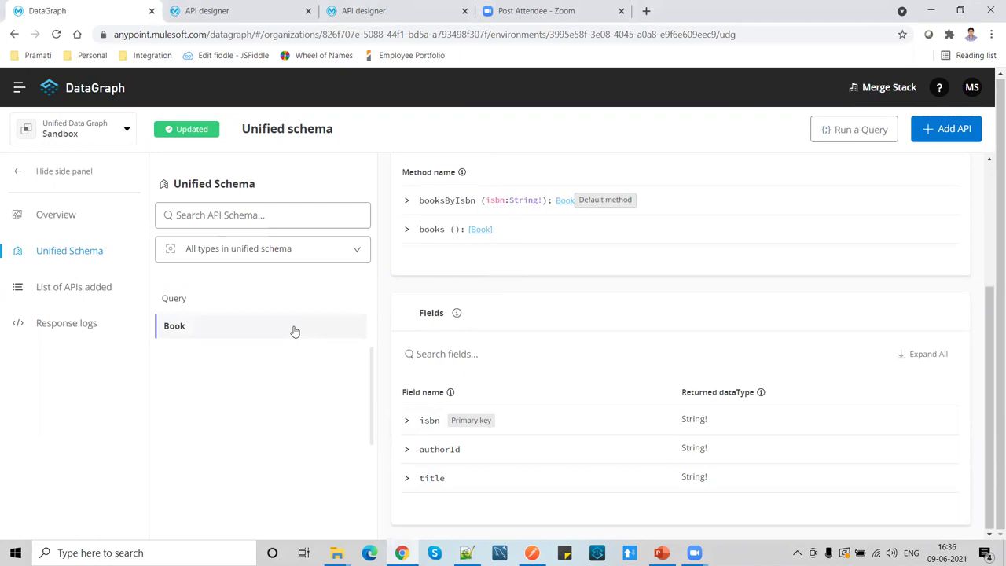
# Start adding the Authors RESTful API to the unified schema and confirm API version v1 with asset version 1.0.4
pyautogui.click(954, 129)
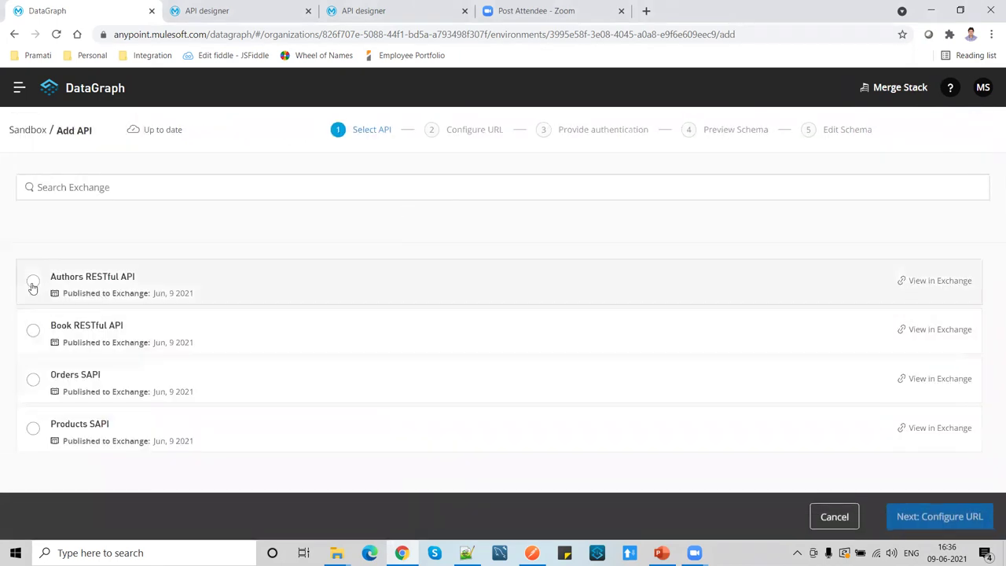
pyautogui.click(33, 284)
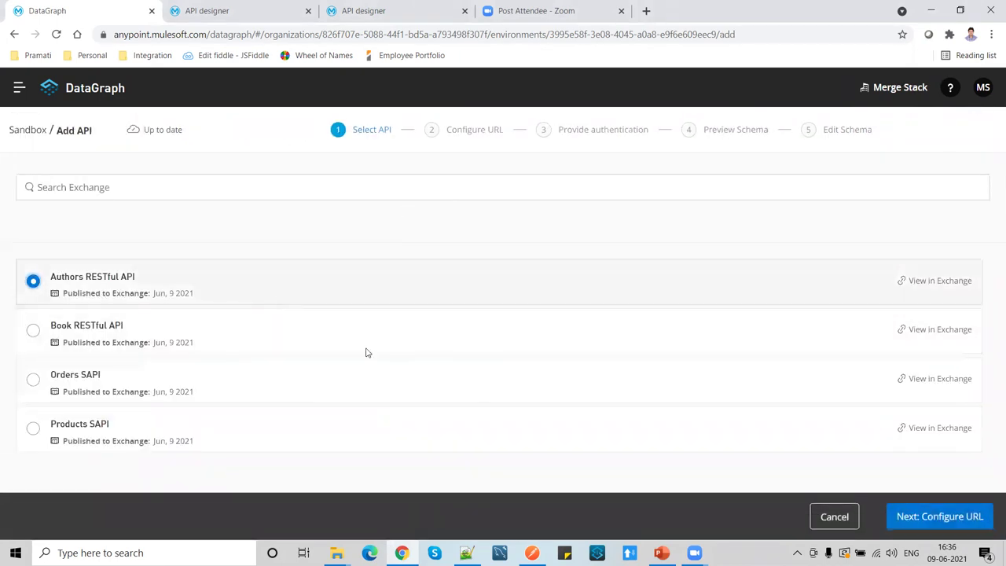
pyautogui.click(937, 521)
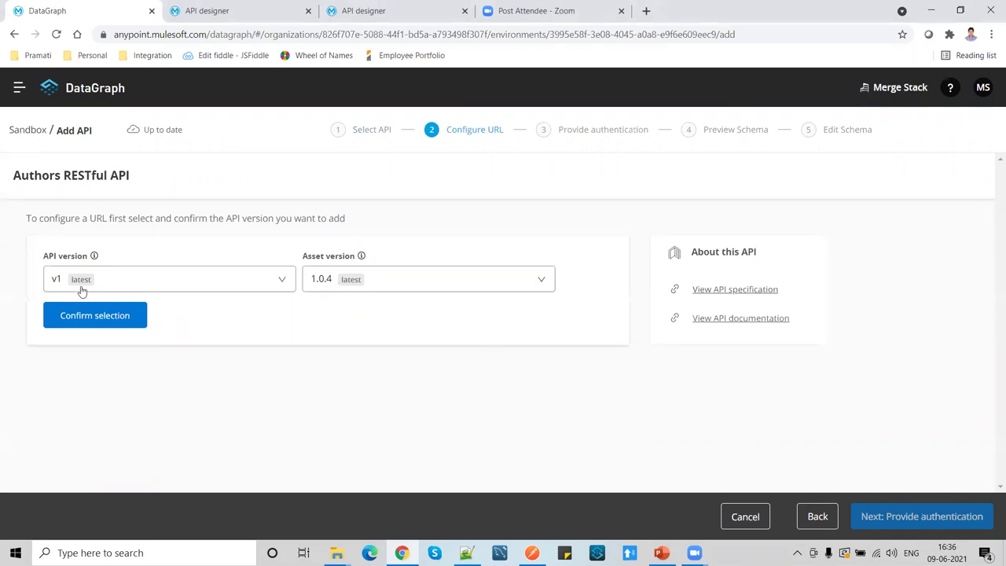
pyautogui.click(90, 317)
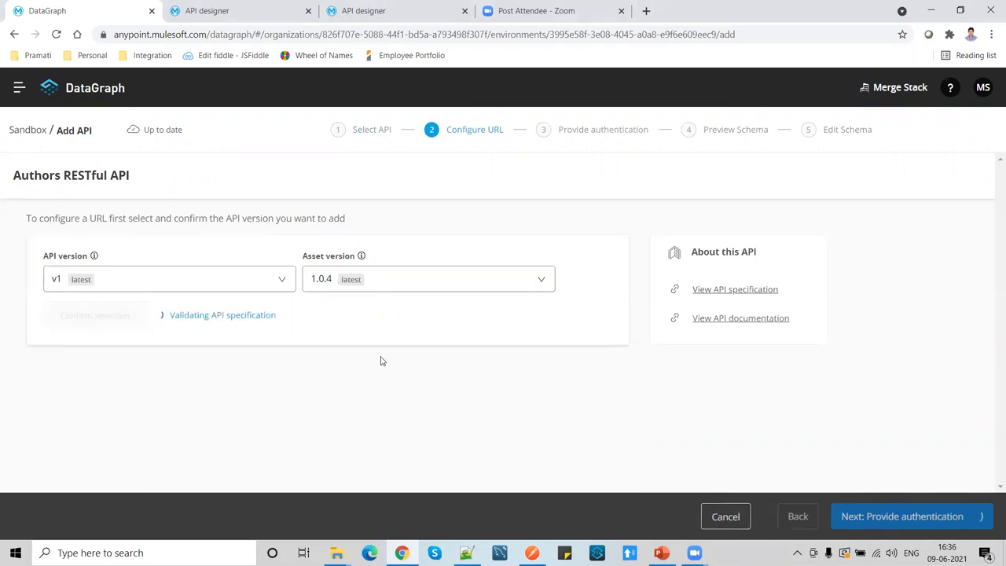
# Accept the existing Mocking Service URL for the Authors RESTful API and set its authentication policy to No Auth, continuing to the schema preview
pyautogui.scroll(-3, 357, 339)
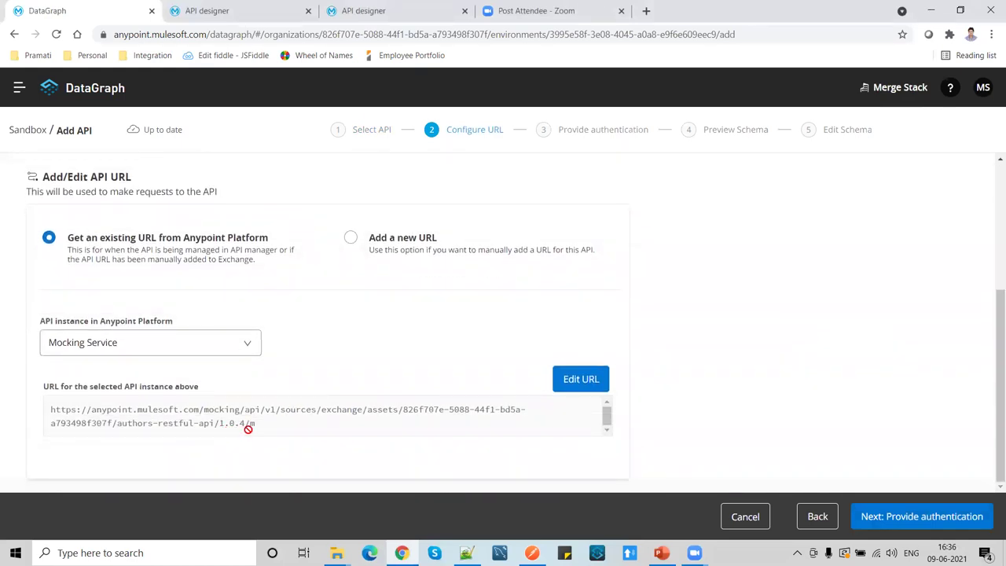
pyautogui.click(931, 524)
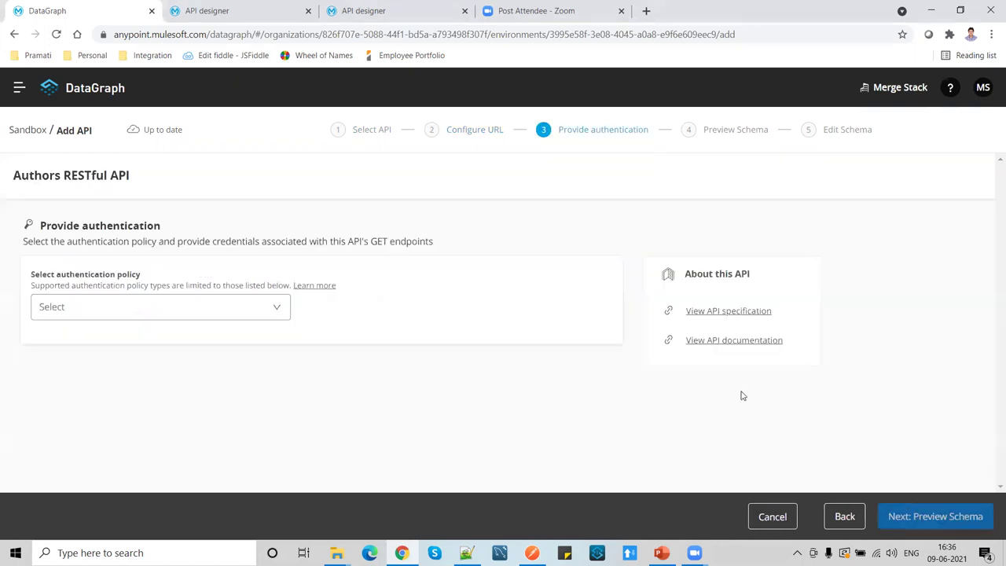
pyautogui.click(279, 308)
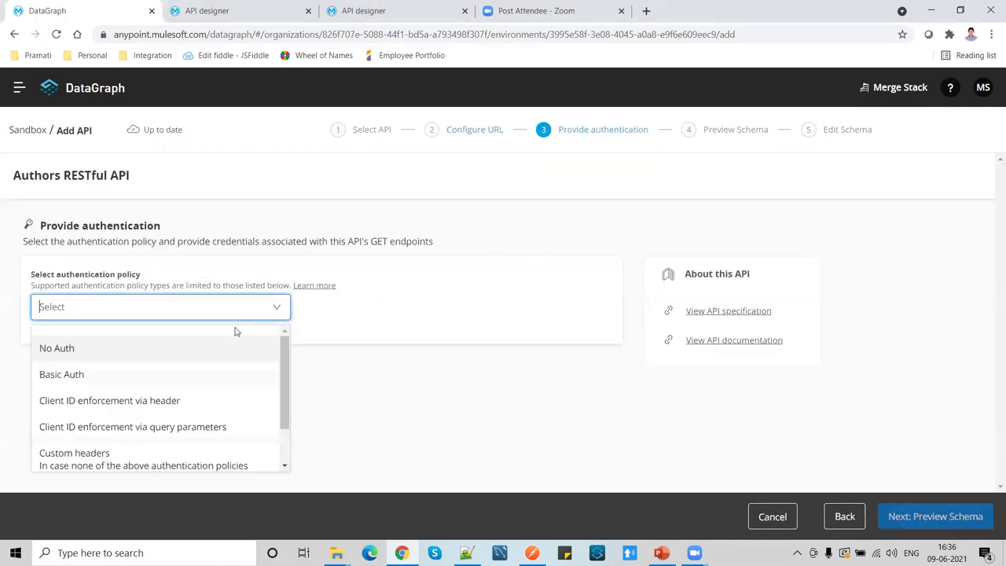
pyautogui.click(122, 357)
pyautogui.click(954, 516)
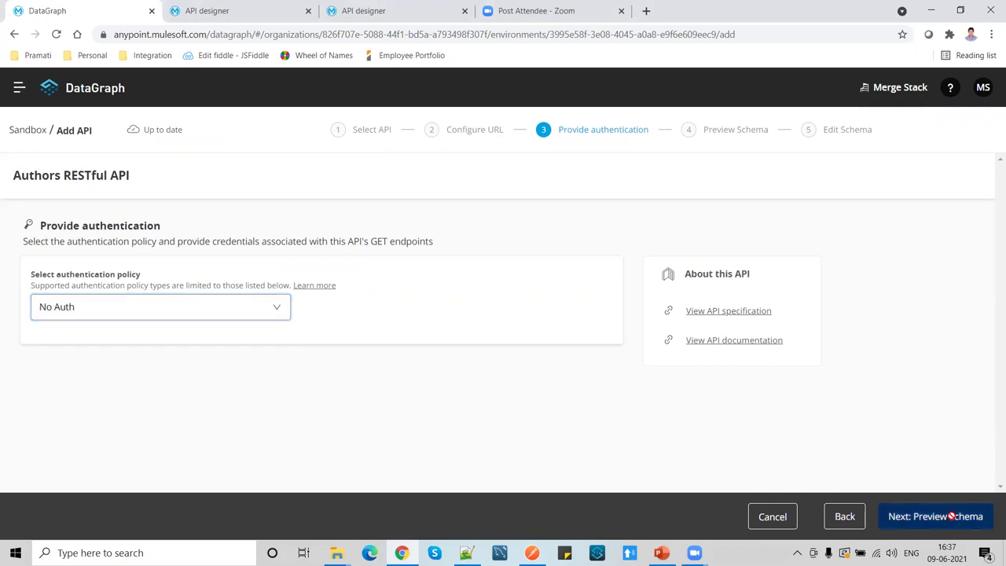
# Proceed from the Authors RESTful API's schema preview to schema editing and open the Author type
pyautogui.scroll(-1, 481, 290)
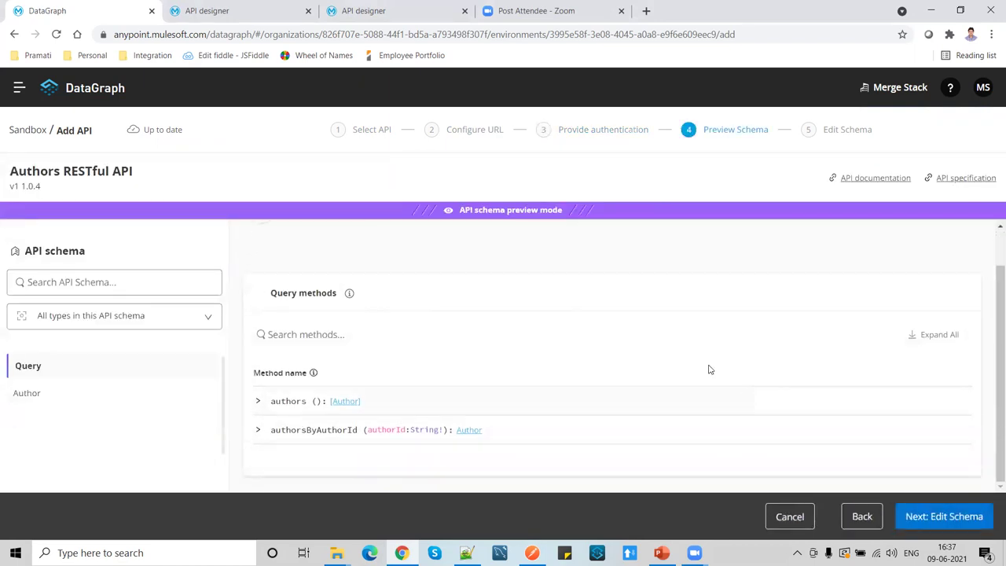
pyautogui.click(954, 520)
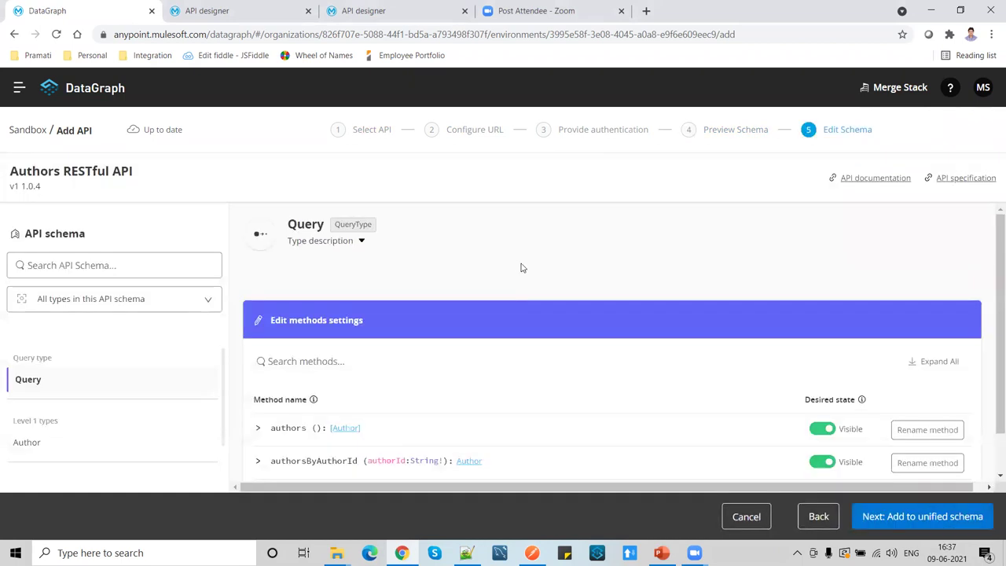
pyautogui.scroll(-2, 481, 329)
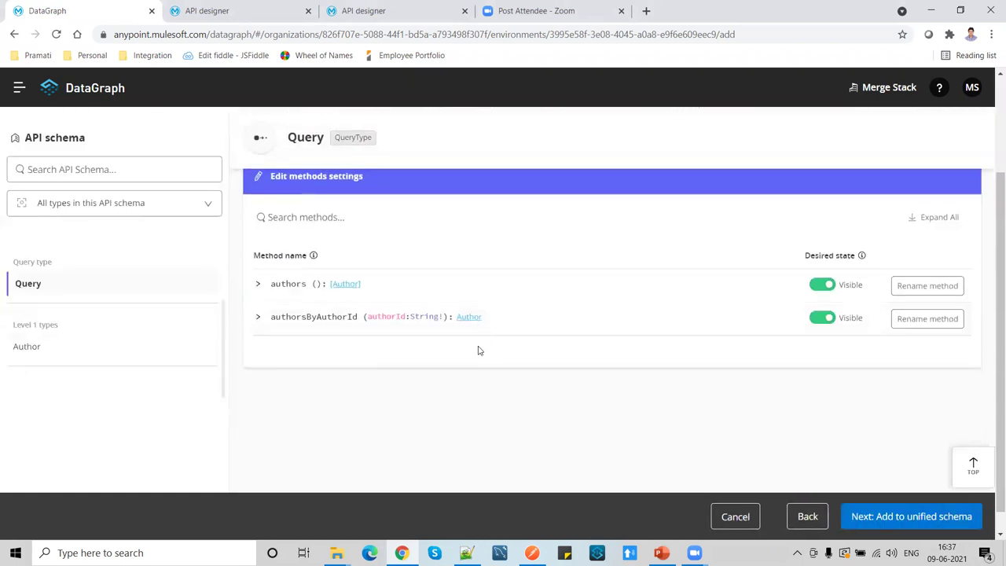
pyautogui.click(356, 288)
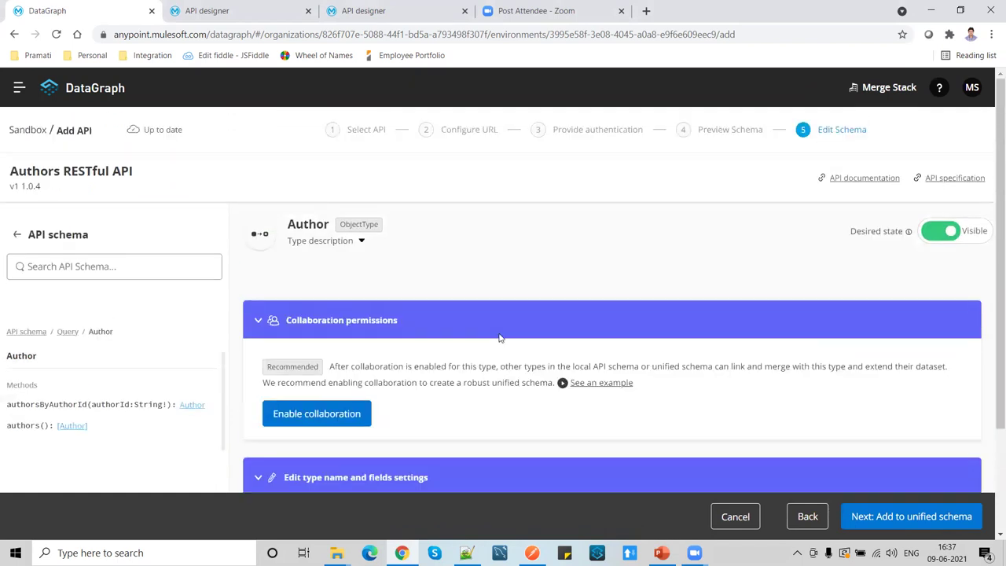
# Enable collaboration on the Author type with authorsByAuthorId as the default query method and authorId as the primary key
pyautogui.click(317, 414)
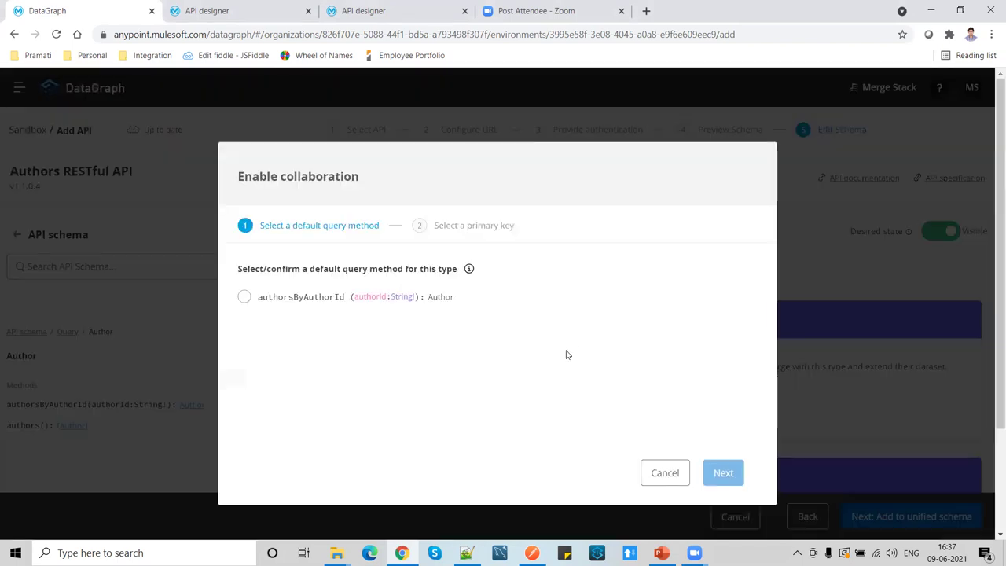
pyautogui.click(244, 297)
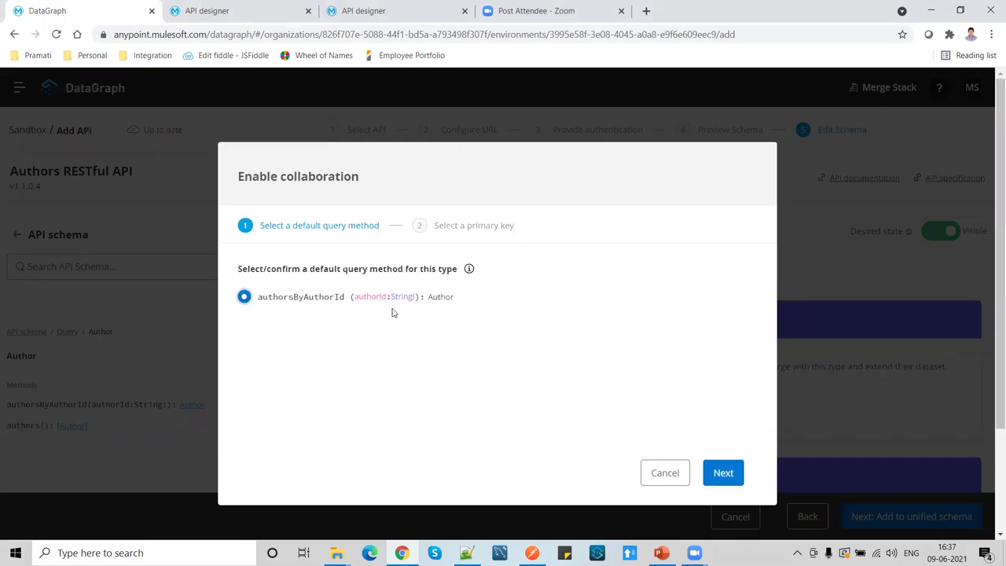
pyautogui.click(723, 472)
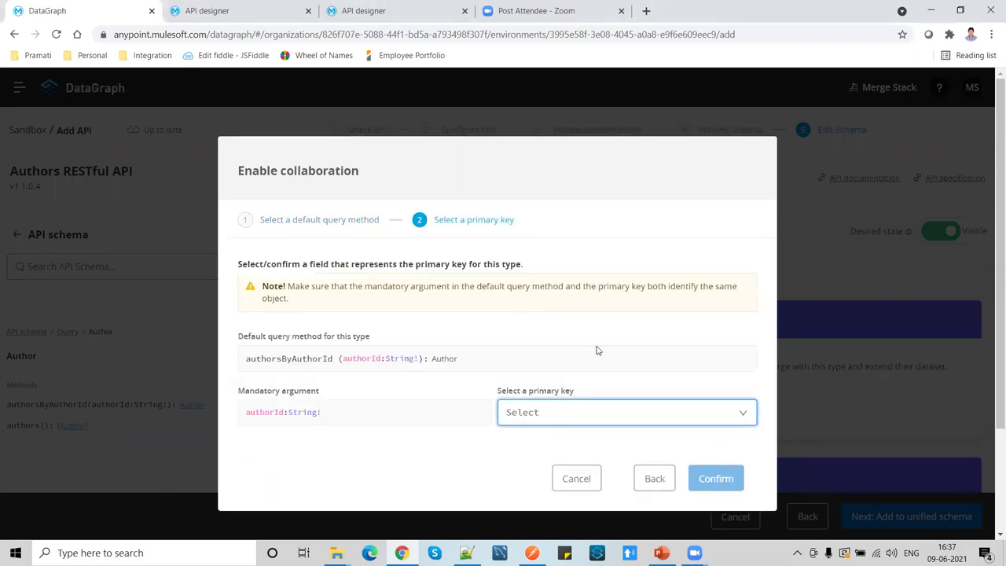
pyautogui.click(742, 415)
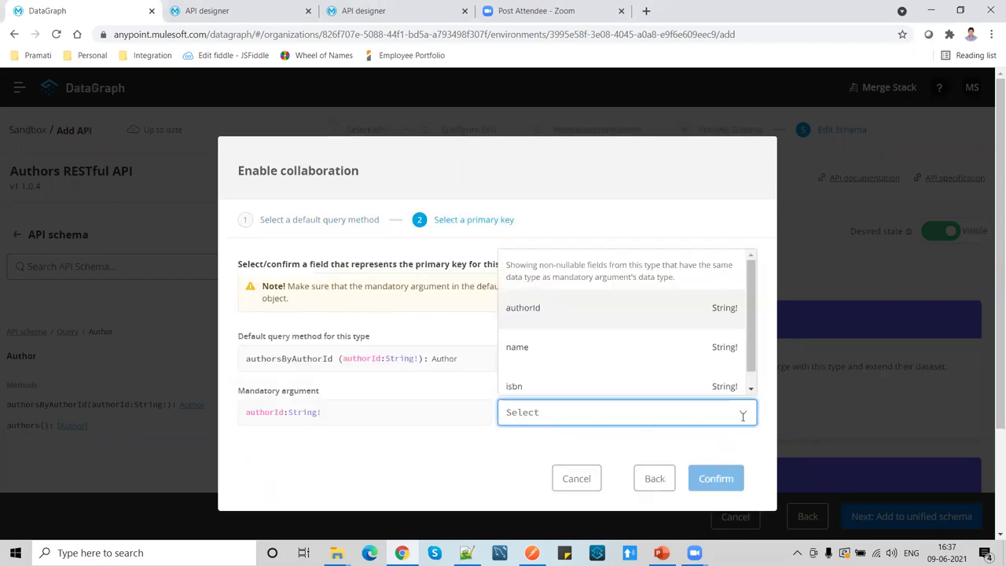
pyautogui.click(625, 308)
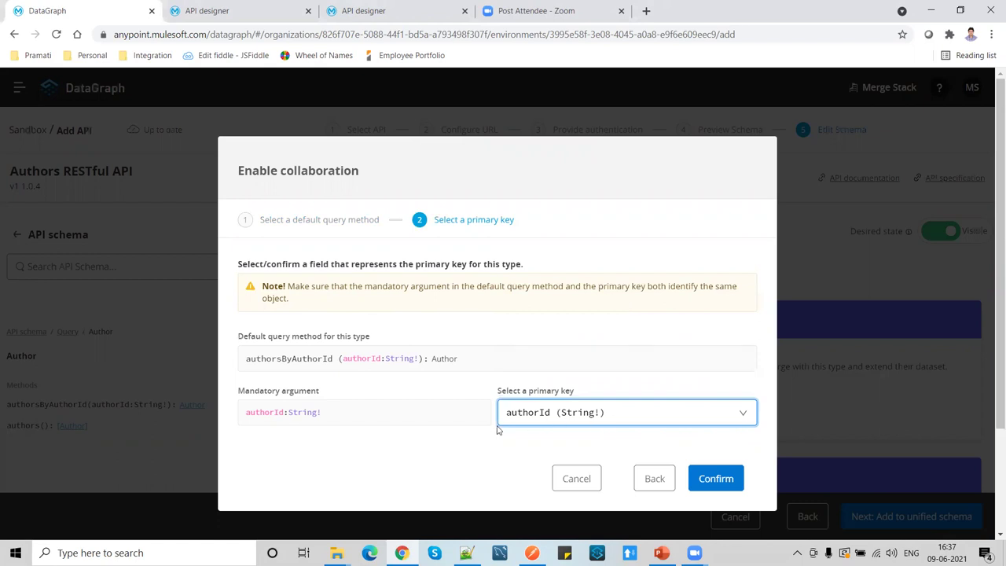
pyautogui.click(713, 478)
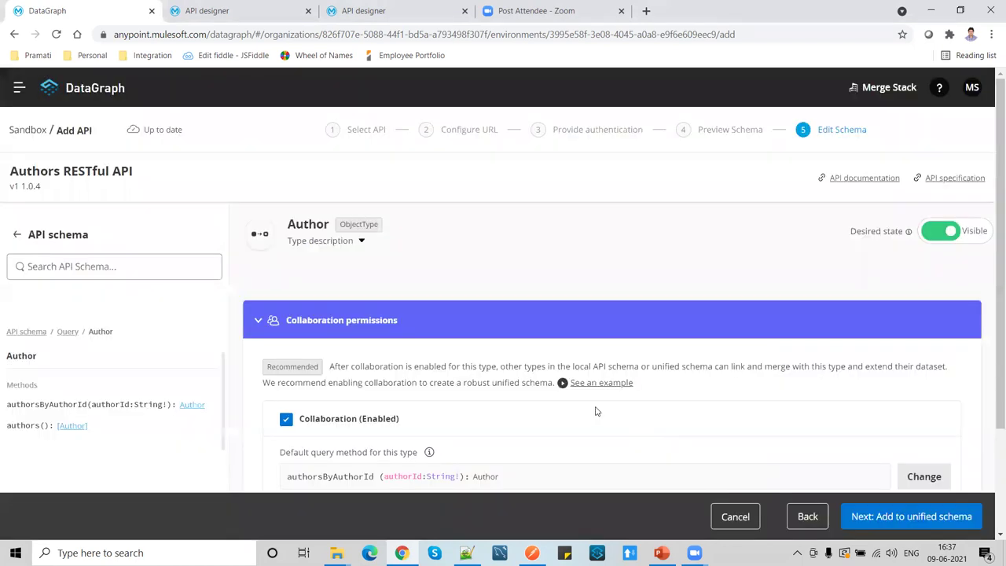
# Choose Book as the target type in the Author type's link configuration
pyautogui.scroll(-1, 531, 339)
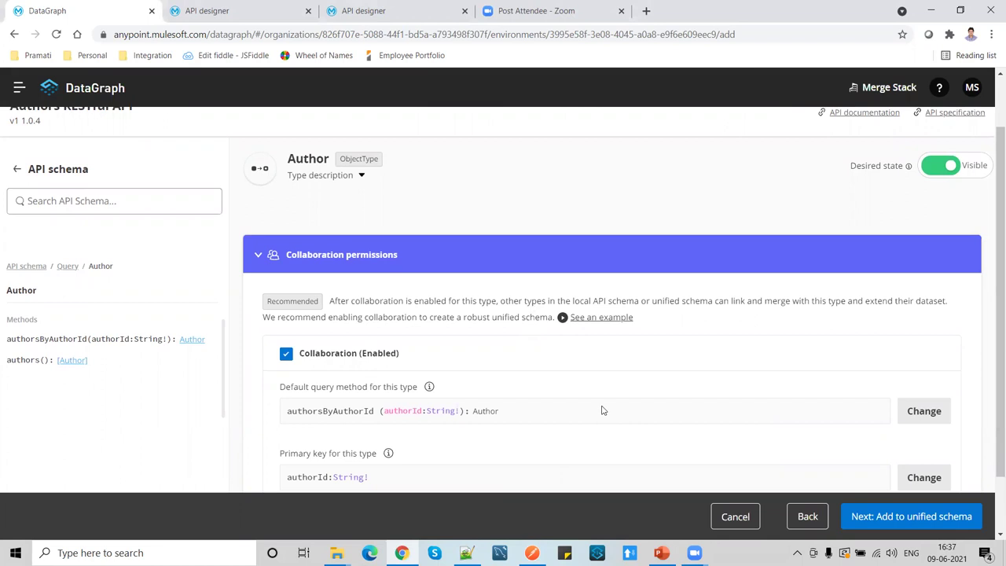
pyautogui.scroll(-1, 626, 388)
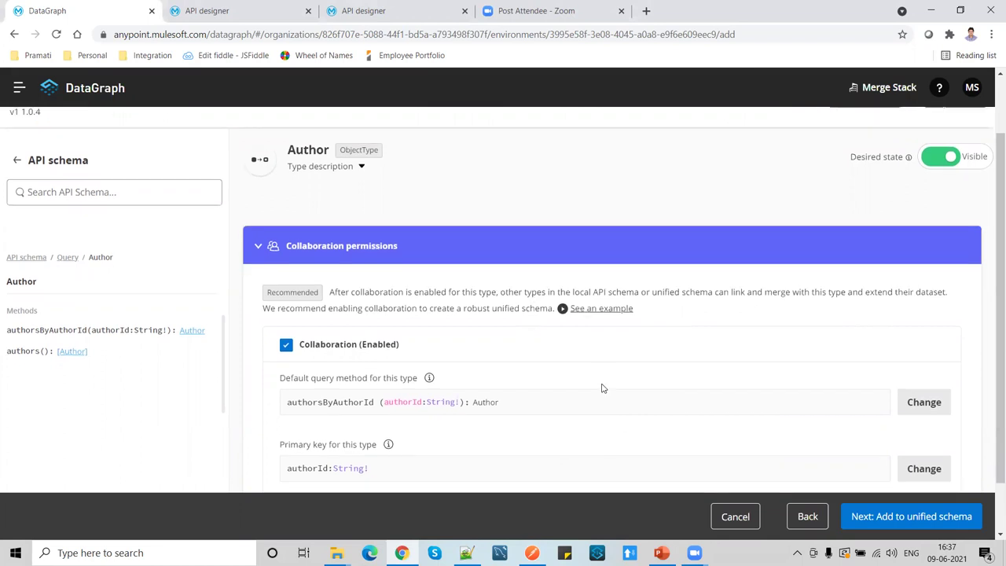
pyautogui.scroll(-2, 562, 417)
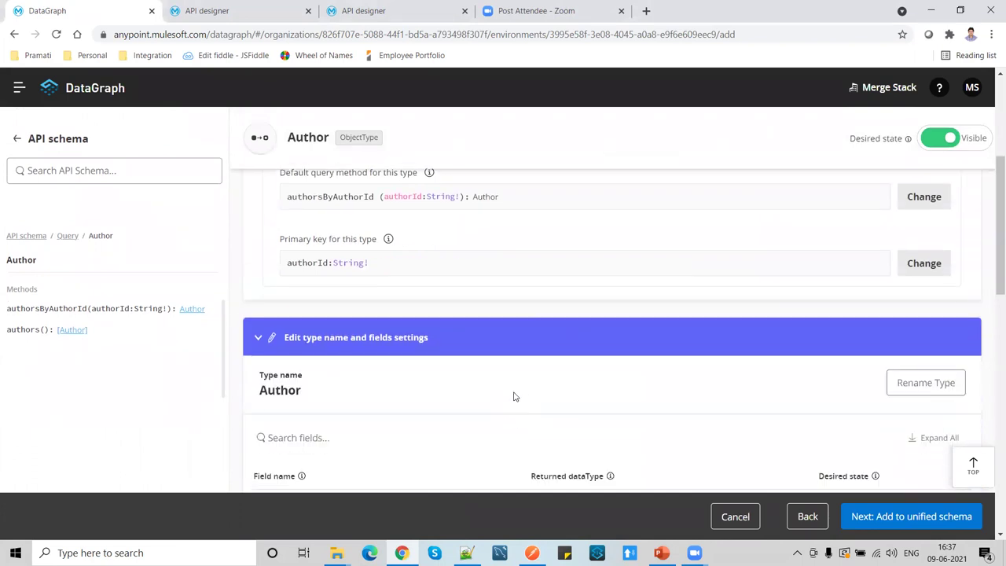
pyautogui.scroll(-2, 515, 381)
pyautogui.scroll(-2, 361, 341)
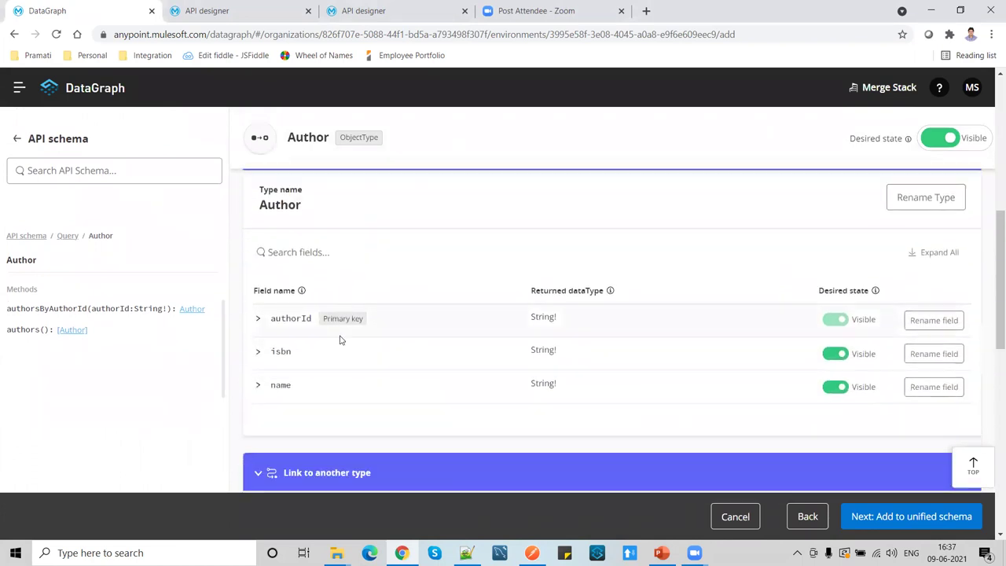
pyautogui.scroll(1, 362, 296)
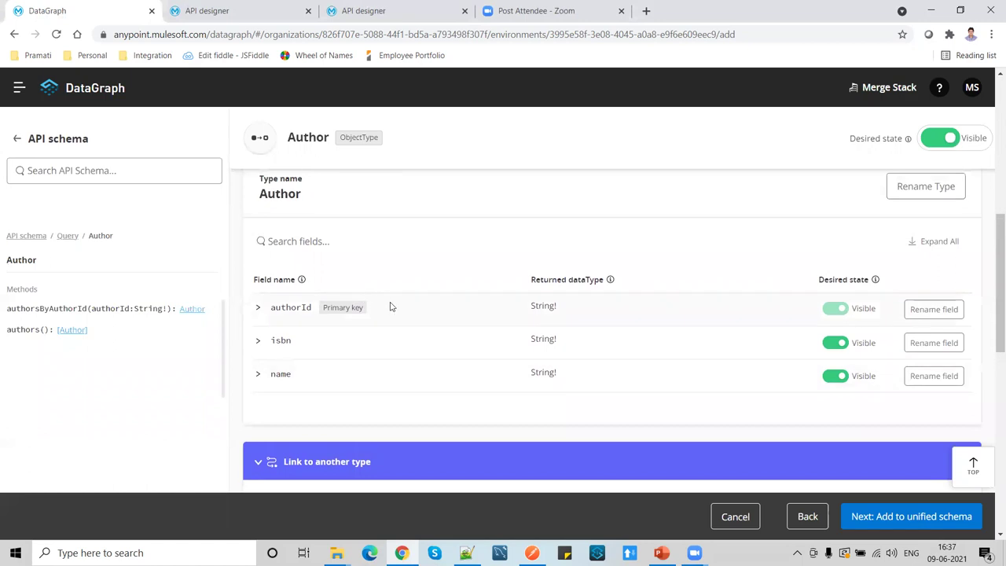
pyautogui.scroll(-2, 388, 306)
pyautogui.scroll(-2, 811, 401)
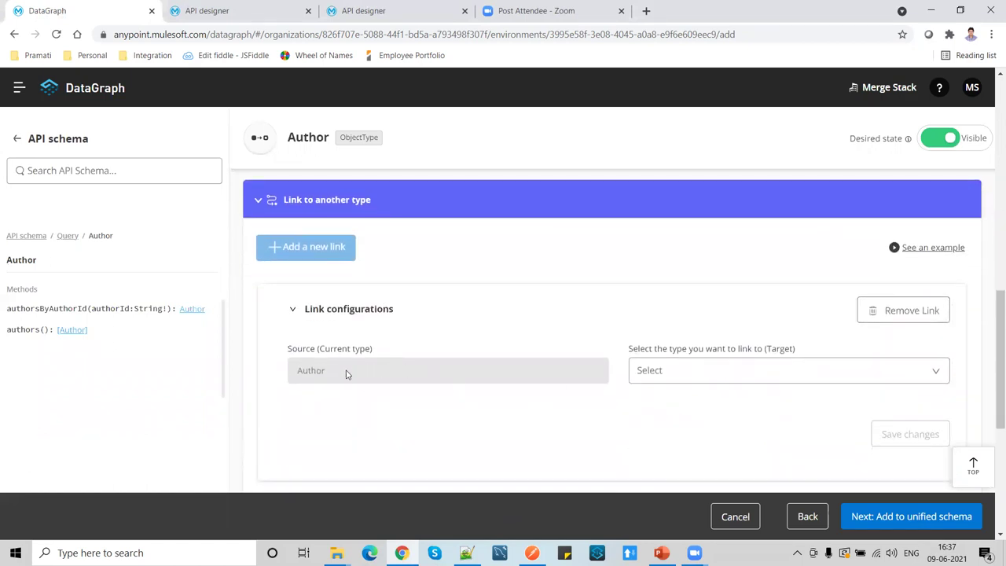
pyautogui.click(872, 375)
pyautogui.scroll(-2, 797, 432)
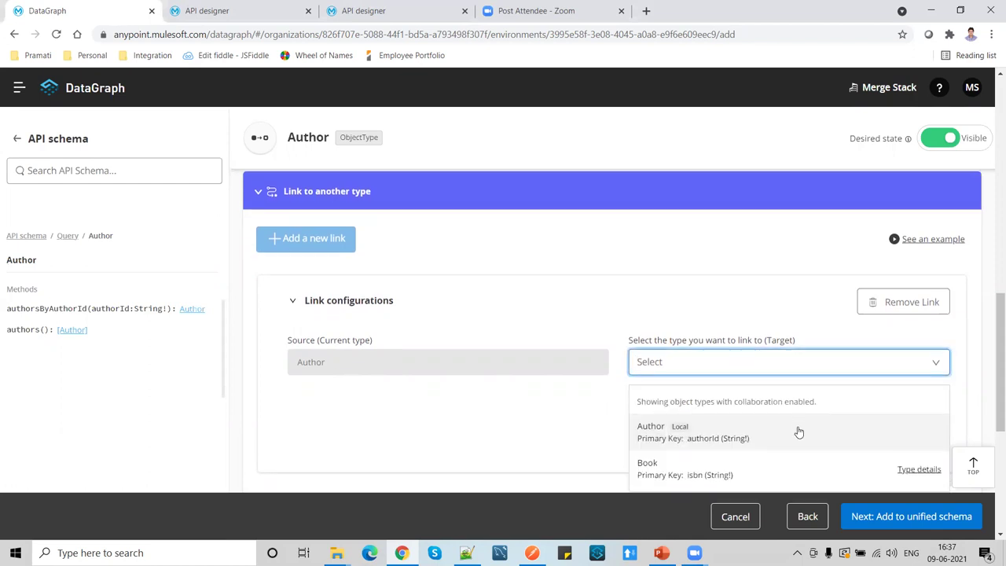
pyautogui.click(723, 347)
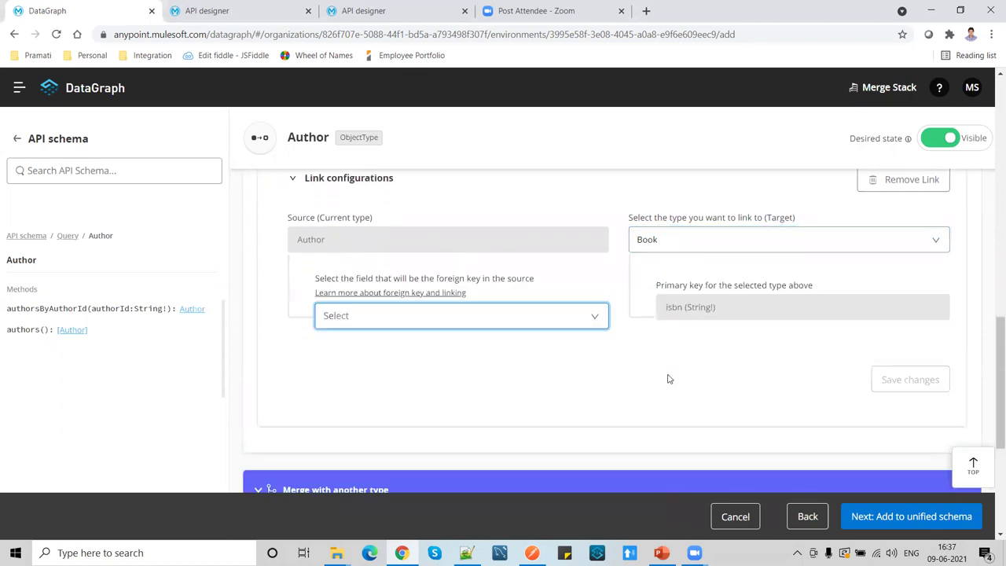
# Set authorId as the foreign key for the Author-to-Book link and save the link with the field name book
pyautogui.click(592, 327)
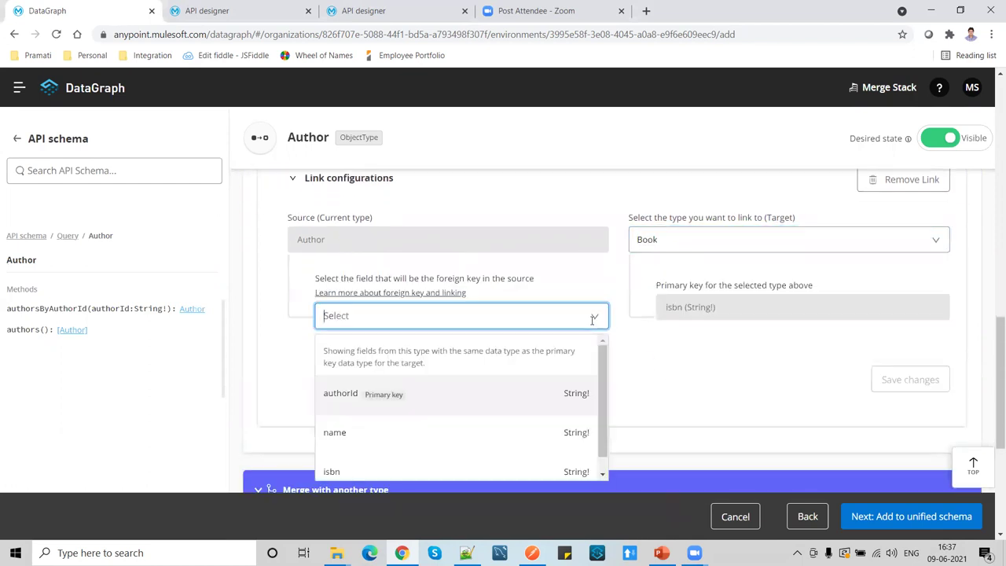
pyautogui.scroll(-1, 471, 398)
pyautogui.click(467, 384)
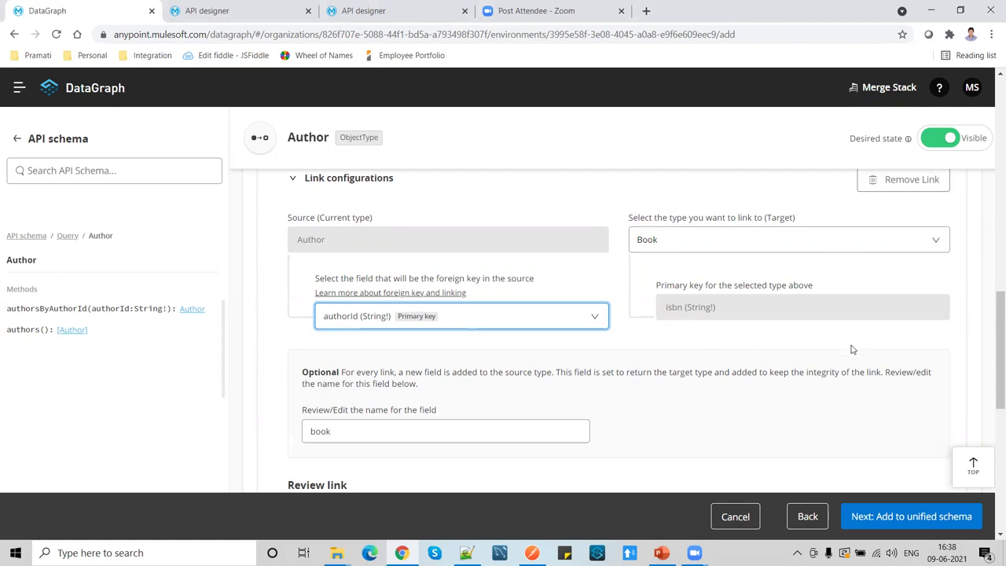
pyautogui.scroll(-3, 666, 390)
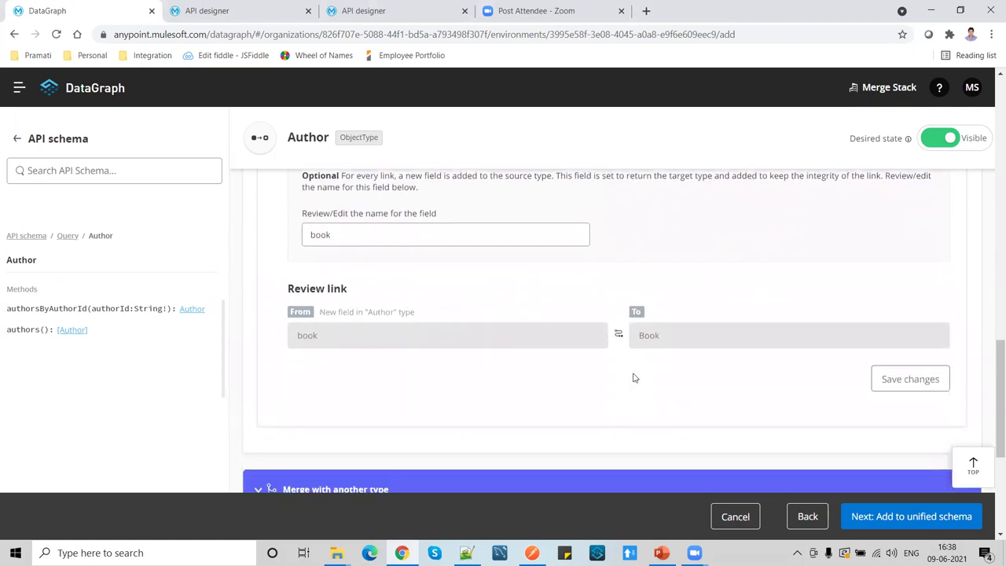
pyautogui.click(909, 379)
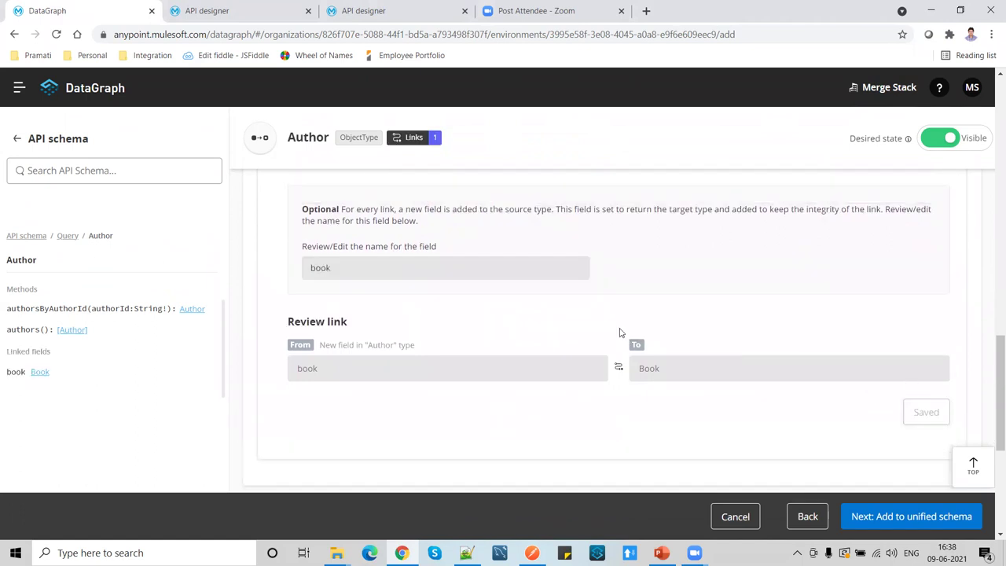
# Add the Authors RESTful API to the unified schema and proceed to the unified schema view
pyautogui.scroll(8, 468, 322)
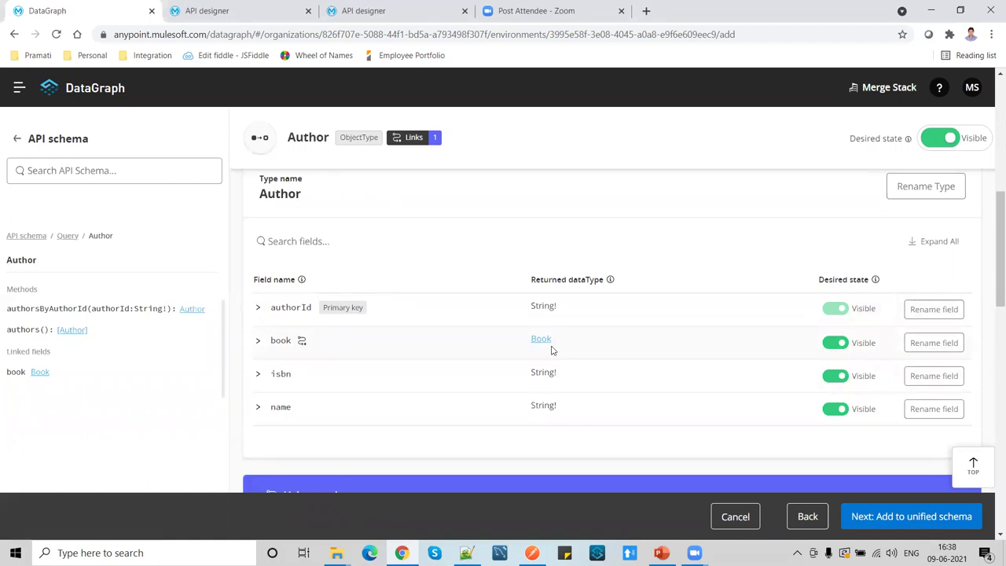
pyautogui.click(916, 517)
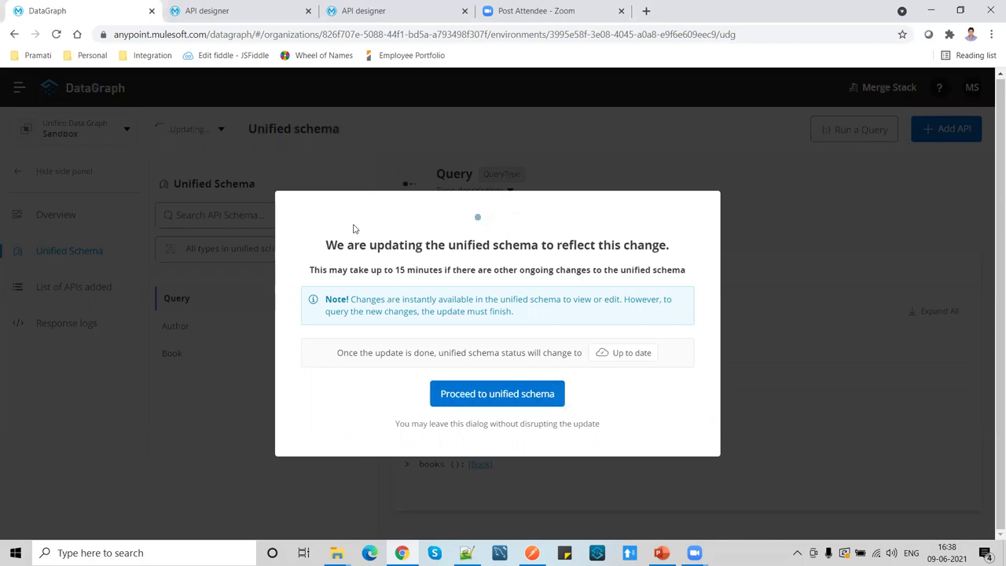
pyautogui.click(499, 396)
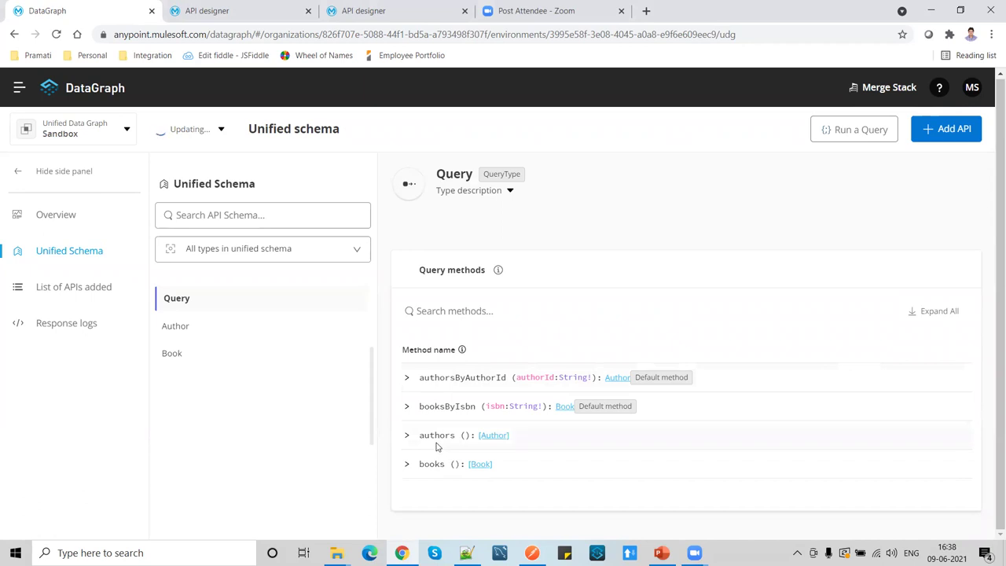
# Open the Book RESTful API from the list of added APIs and show its Book type
pyautogui.click(88, 290)
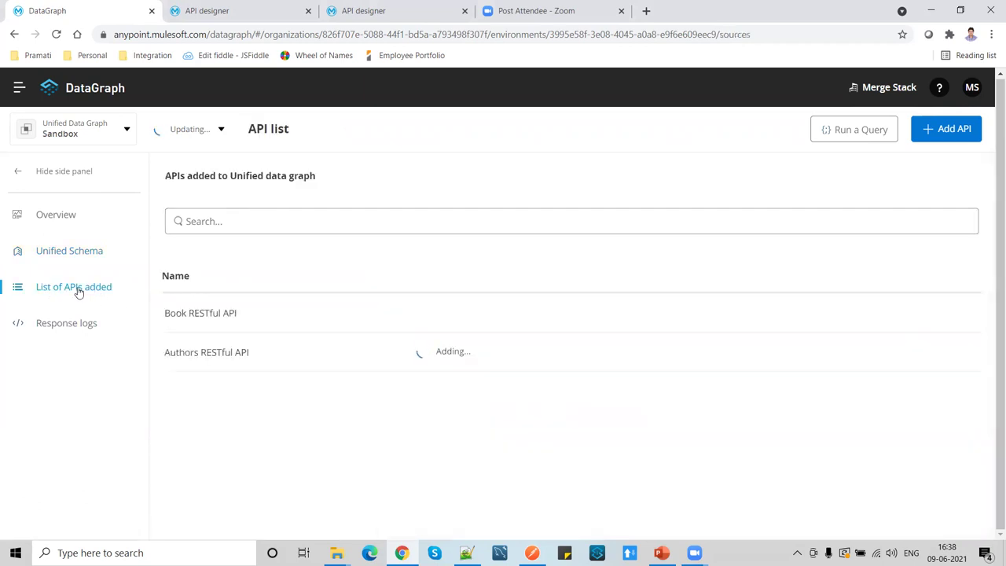
pyautogui.click(220, 314)
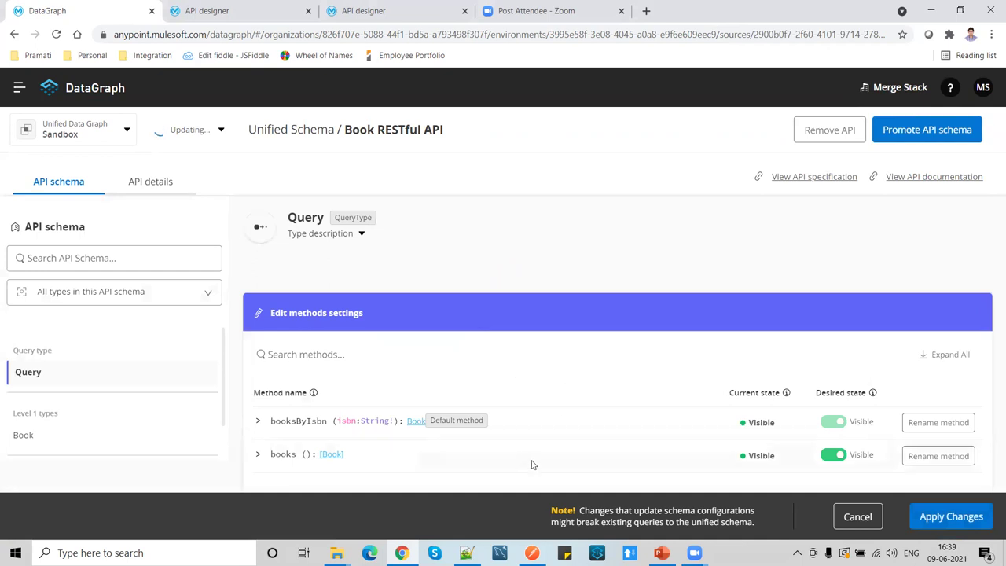
pyautogui.click(416, 422)
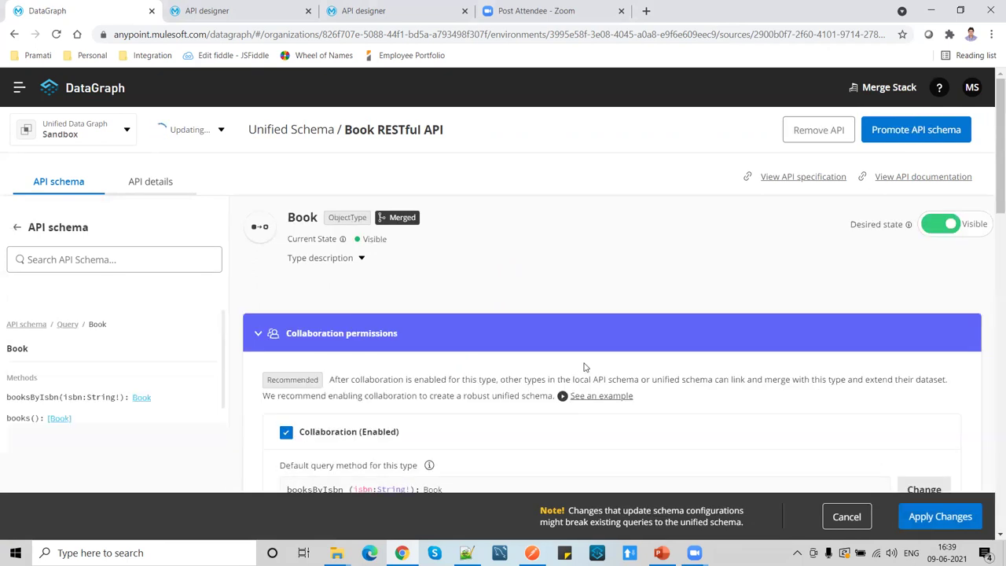
# Choose Author as the target type in the Book type's link configuration
pyautogui.scroll(-2, 380, 261)
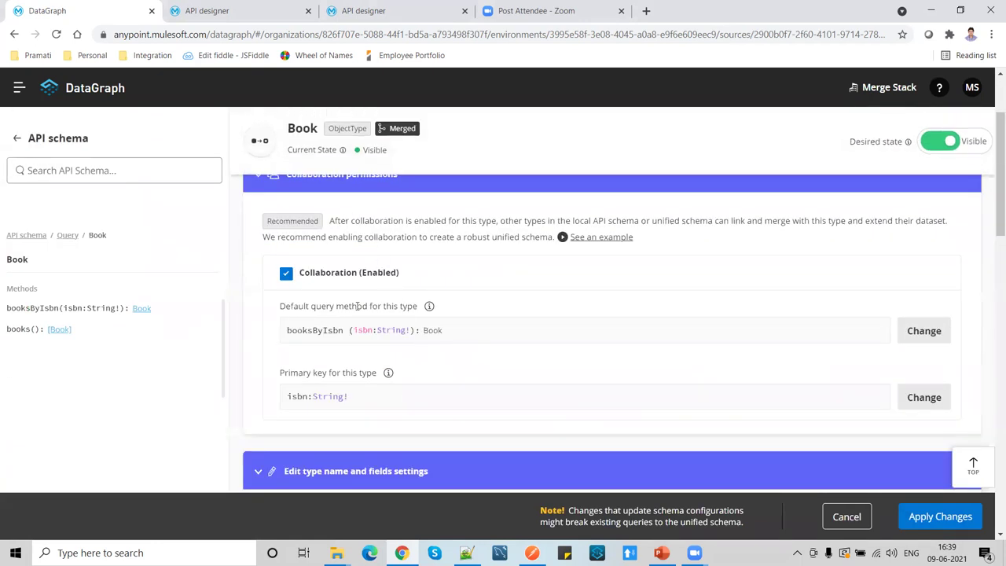
pyautogui.scroll(-2, 537, 351)
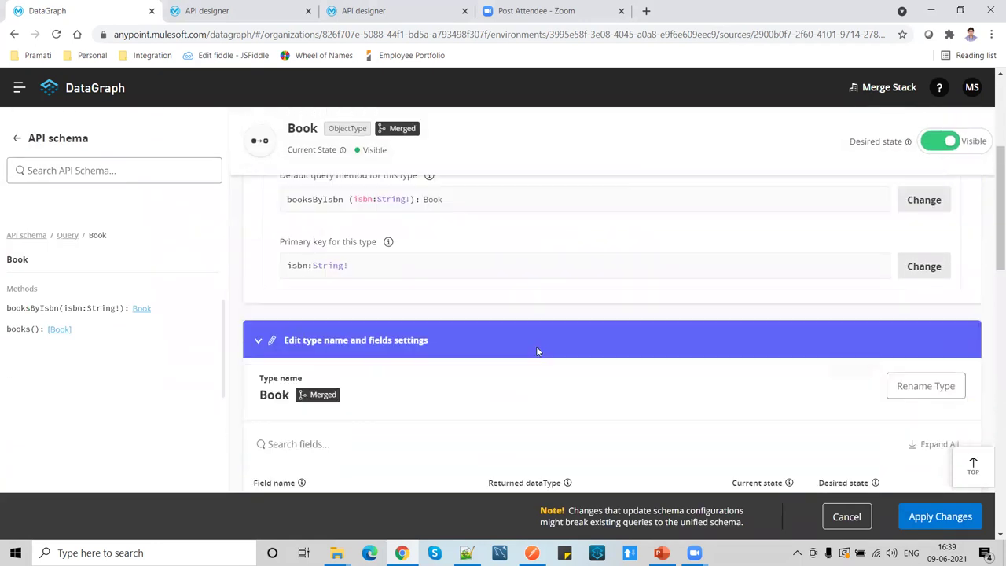
pyautogui.scroll(-6, 537, 351)
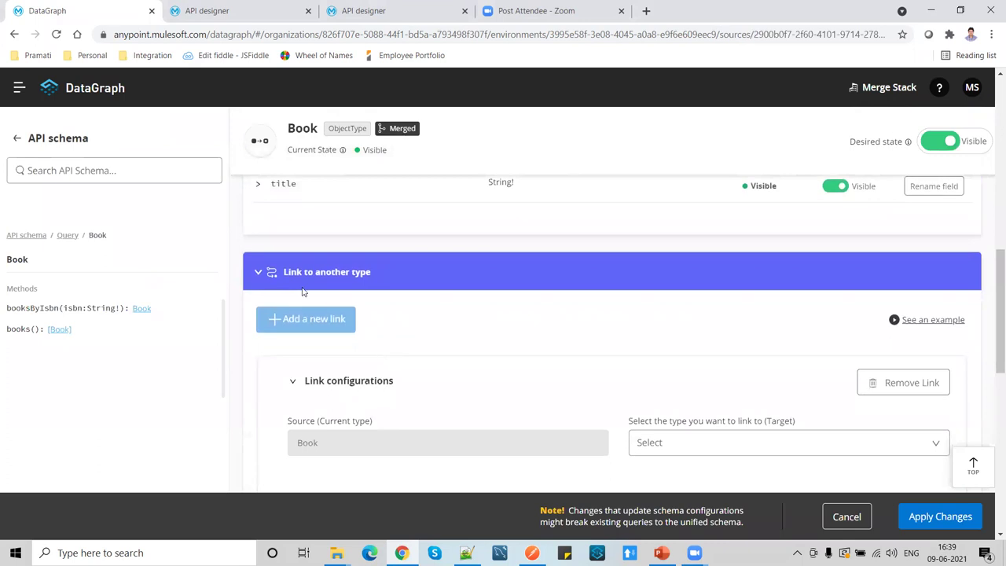
pyautogui.scroll(-1, 788, 443)
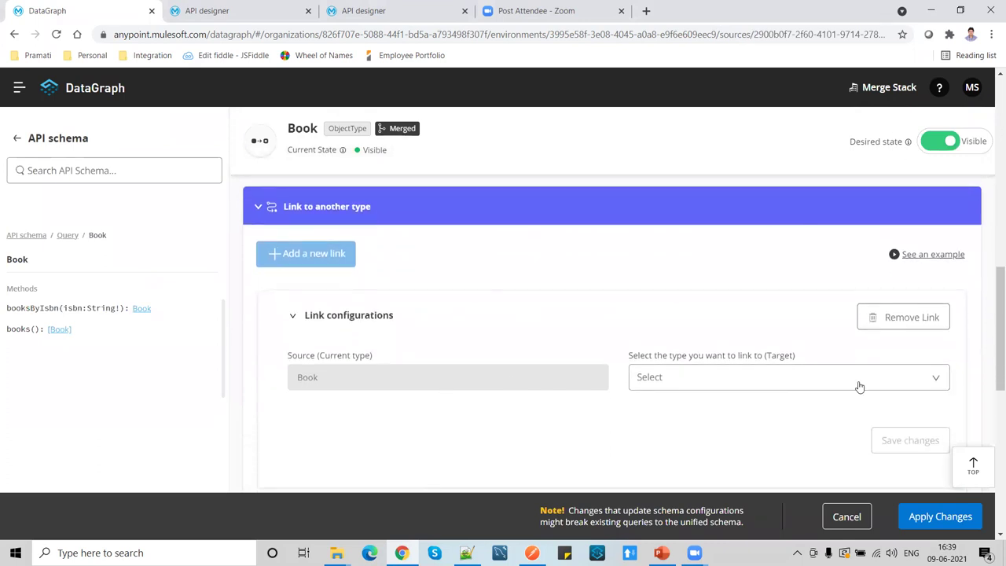
pyautogui.click(935, 381)
pyautogui.click(719, 442)
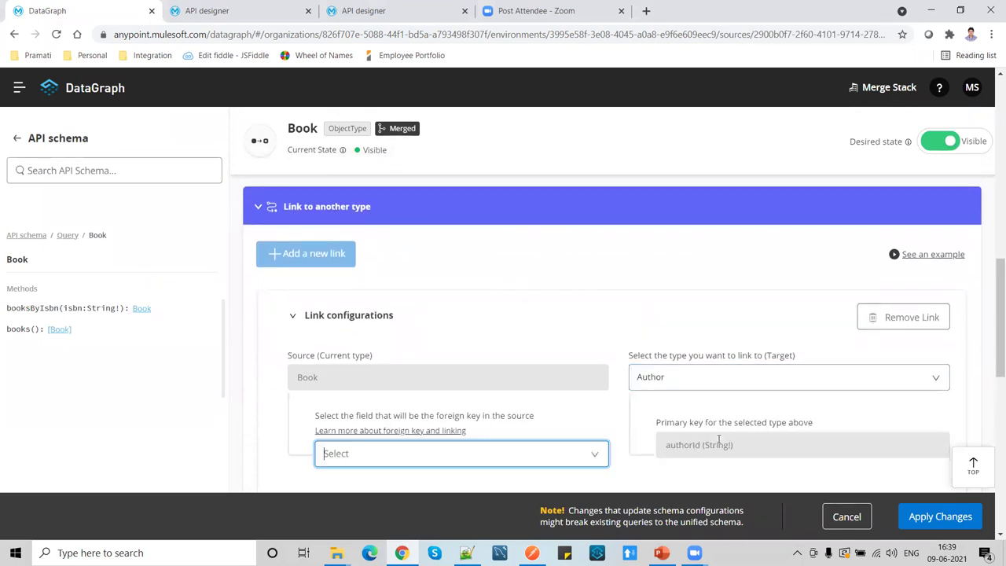
# Set isbn as the foreign key for the Book-to-Author link and save the link with the field name author
pyautogui.scroll(-1, 700, 434)
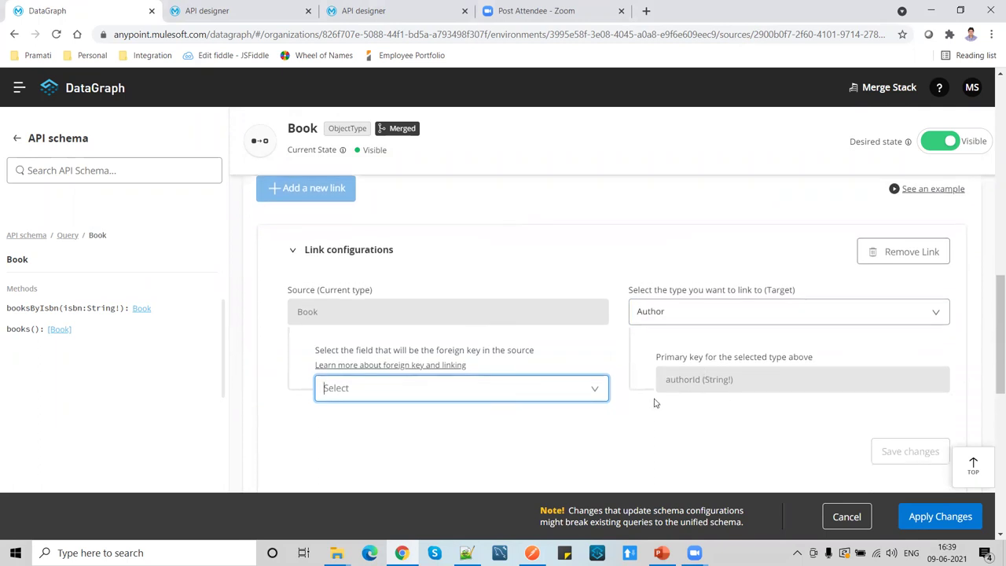
pyautogui.click(596, 389)
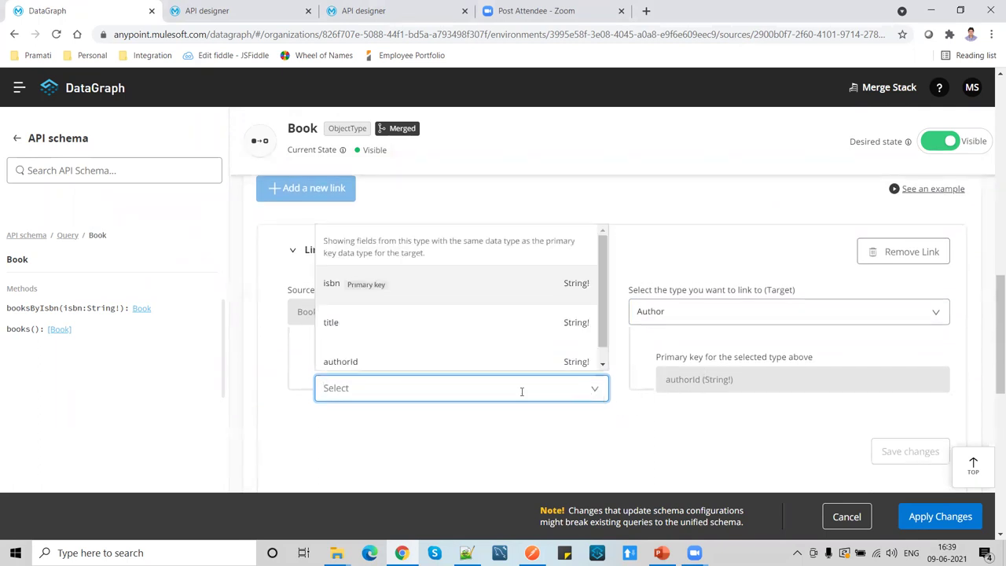
pyautogui.click(510, 293)
pyautogui.scroll(-3, 738, 435)
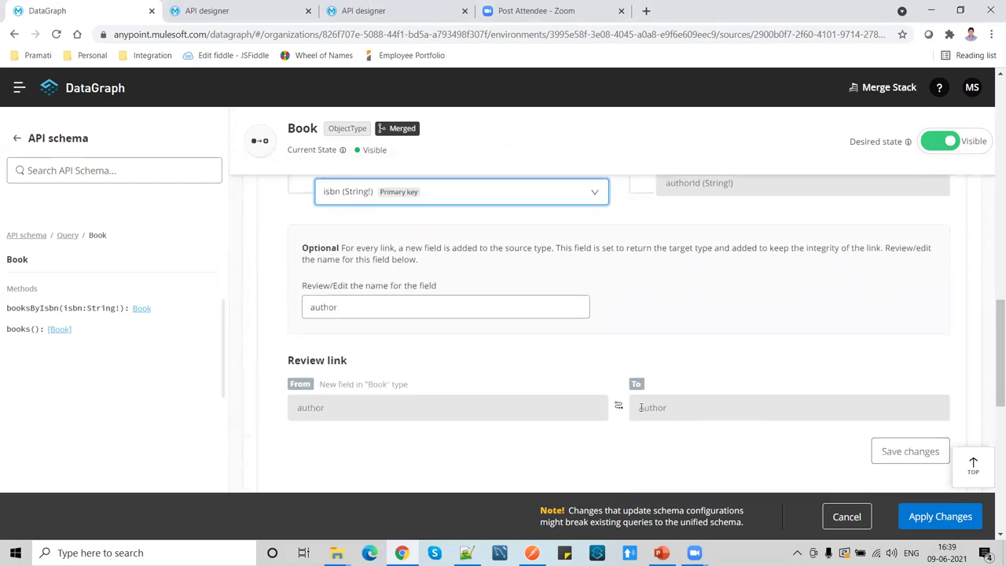
pyautogui.scroll(-1, 707, 409)
pyautogui.click(905, 386)
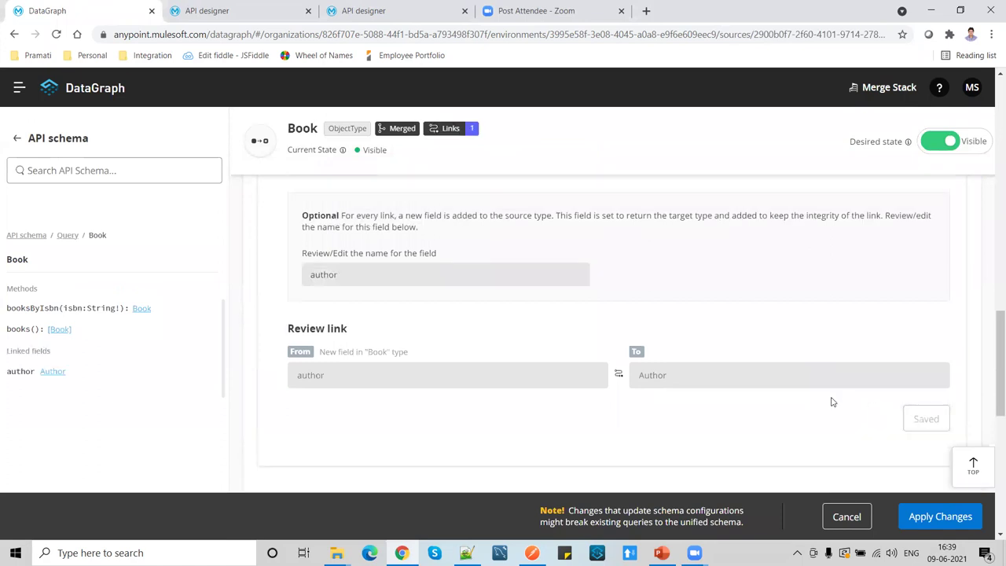
# Apply the Book RESTful API's schema changes to the unified schema and open the query editor
pyautogui.click(936, 519)
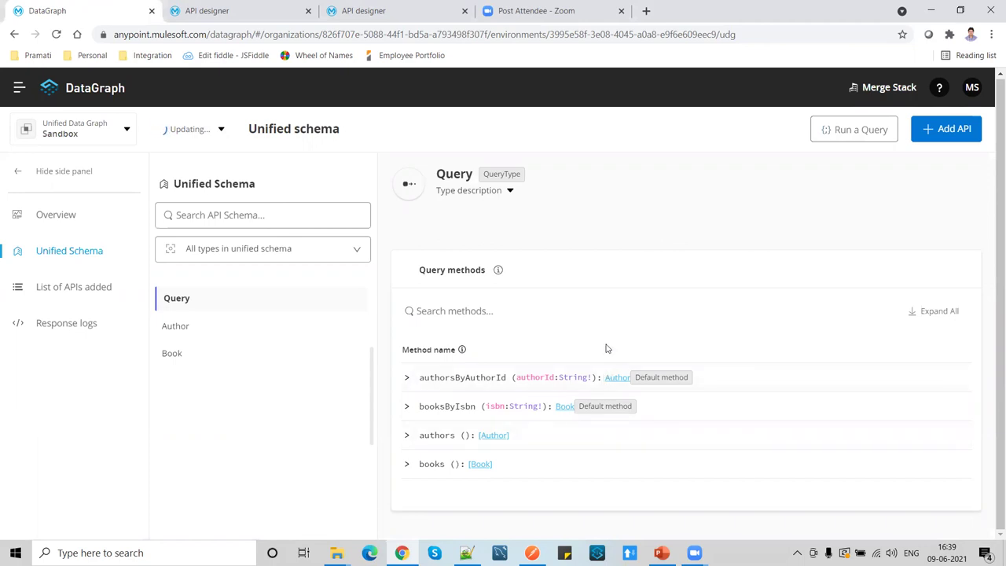
pyautogui.click(855, 132)
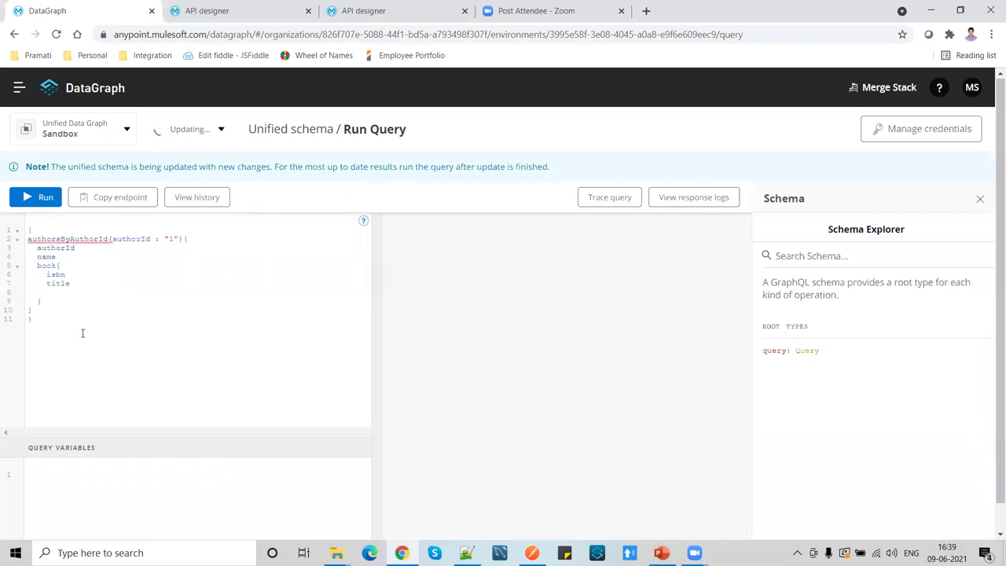
# Replace the authorsByAuthorId query in the editor with a new query on books
pyautogui.moveTo(22, 291); pyautogui.dragTo(15, 230)
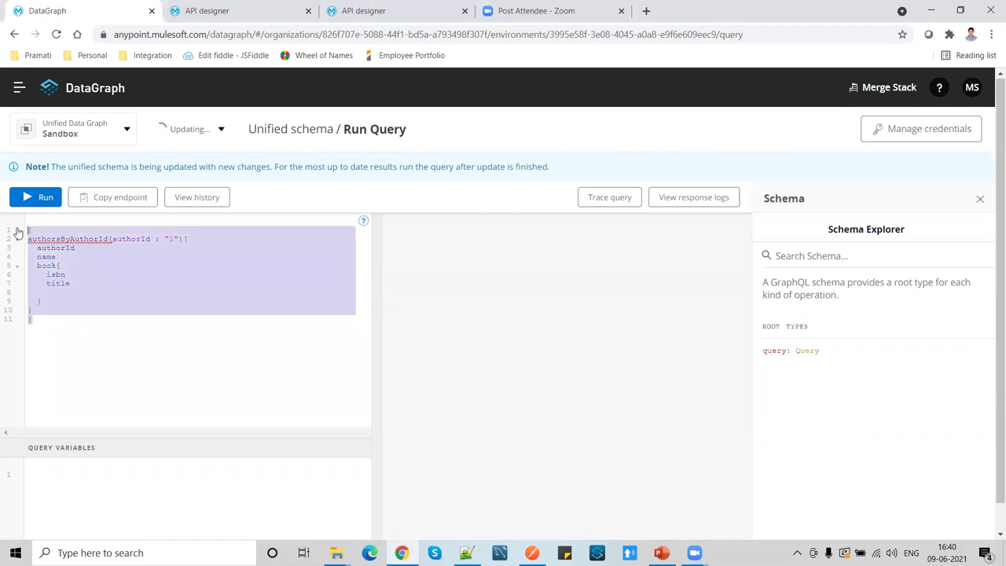
pyautogui.press('BackSpace')
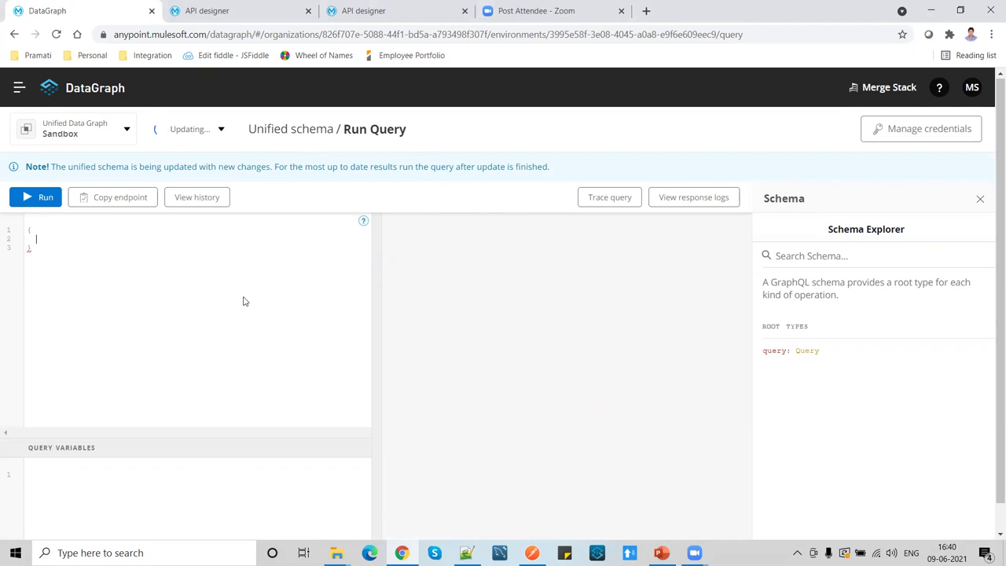
pyautogui.hotkey('ctrl', 'space')
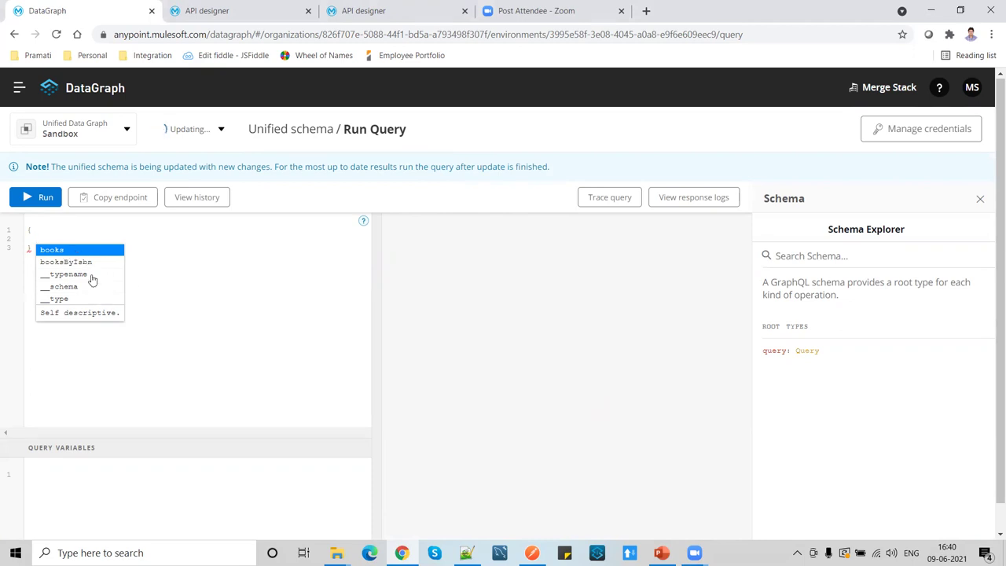
pyautogui.click(70, 250)
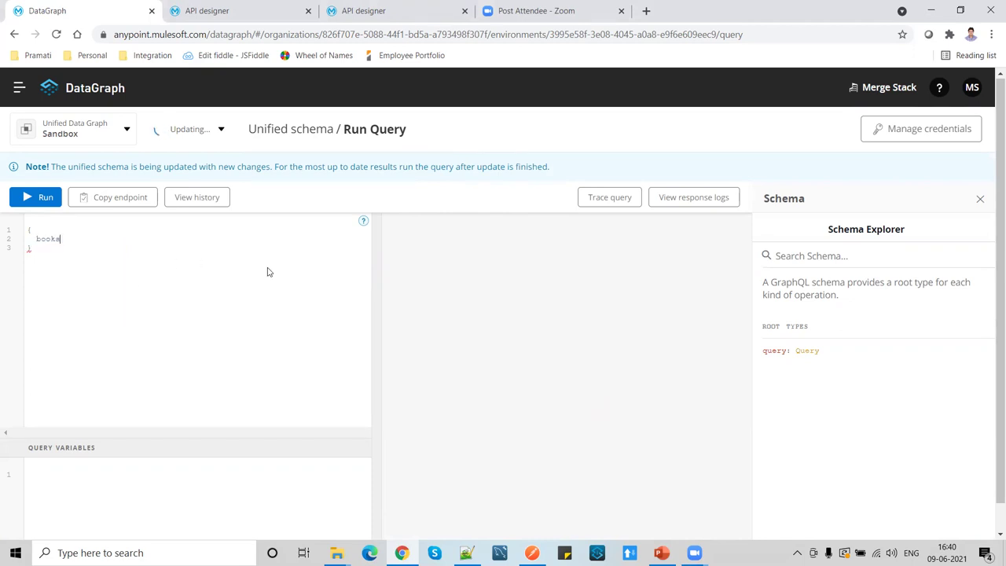
# Request the isbn and title fields in the books query and run it
pyautogui.write('{')
pyautogui.press('Return')
pyautogui.hotkey('ctrl', 'space')
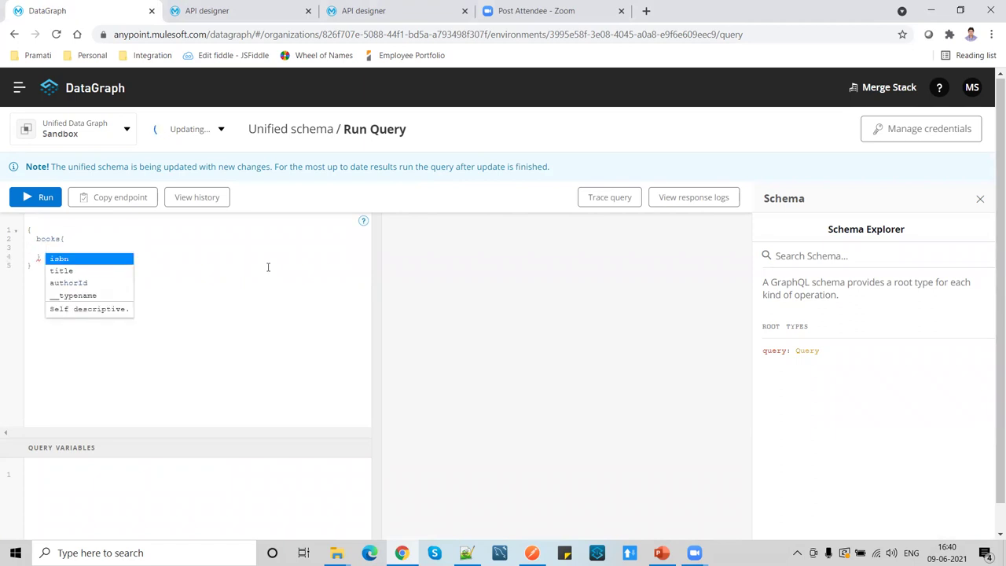
pyautogui.click(75, 259)
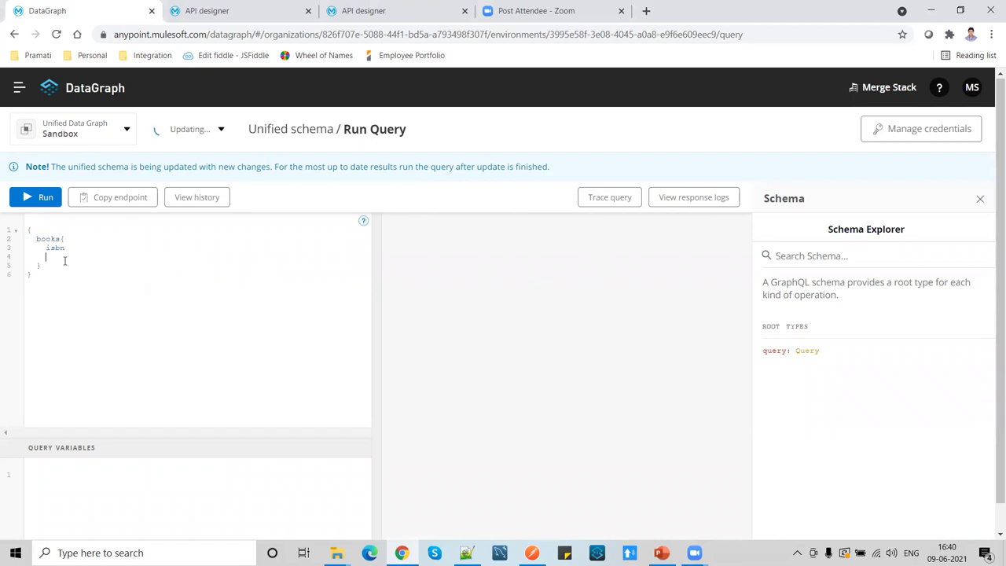
pyautogui.write('i')
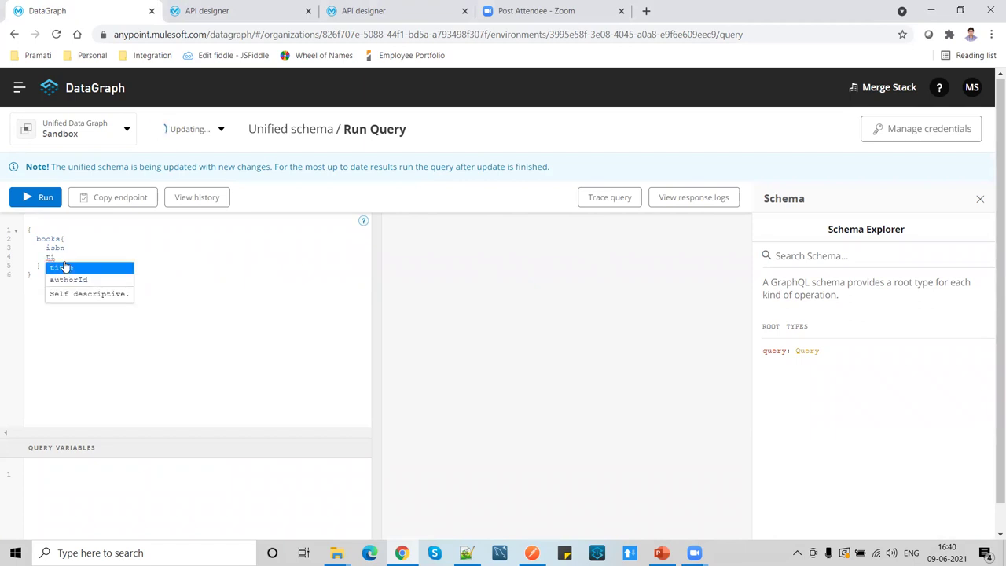
pyautogui.click(72, 268)
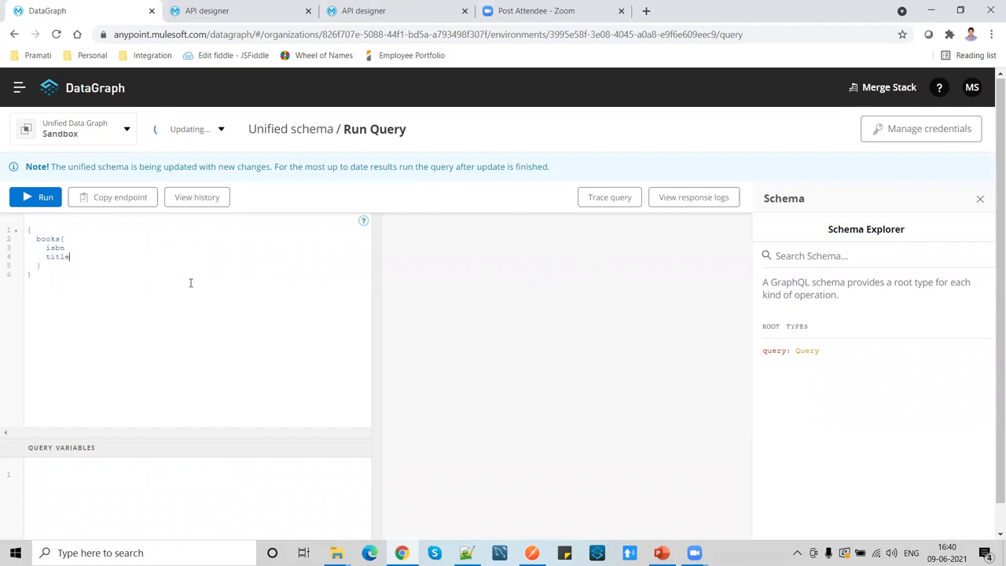
pyautogui.click(41, 202)
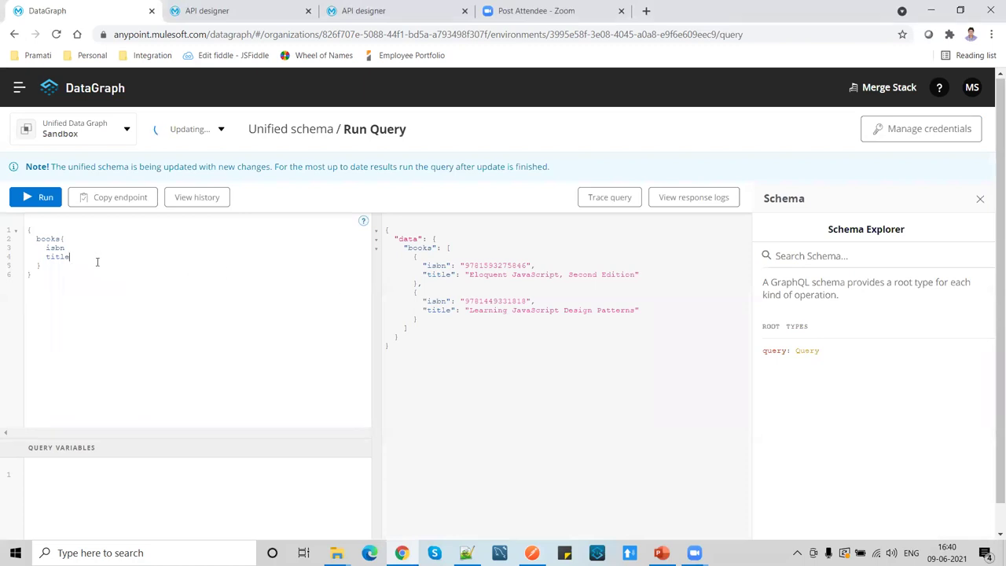
# Add the authorId field to the books query and show the endpoint details for using the query outside the platform
pyautogui.write('au')
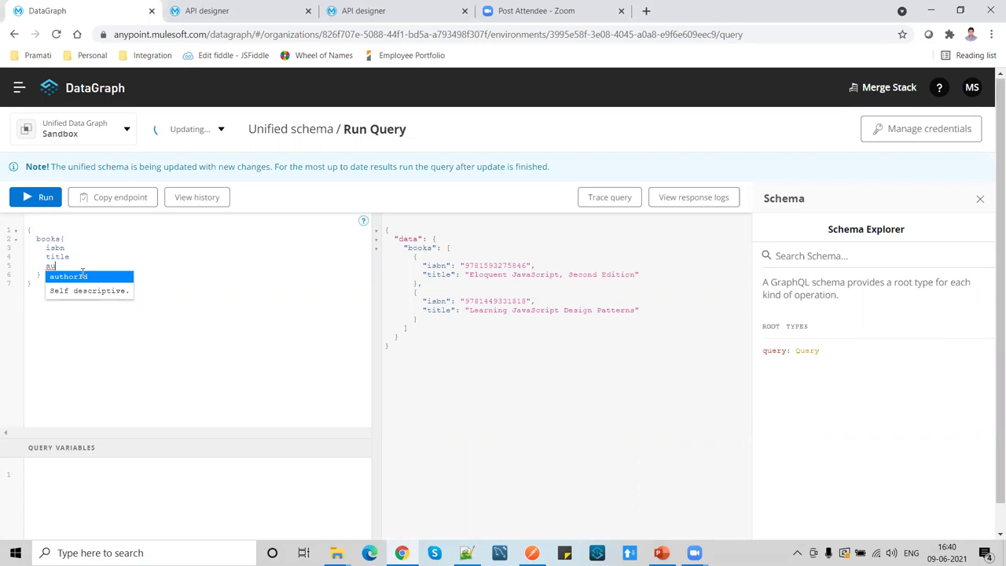
pyautogui.click(82, 276)
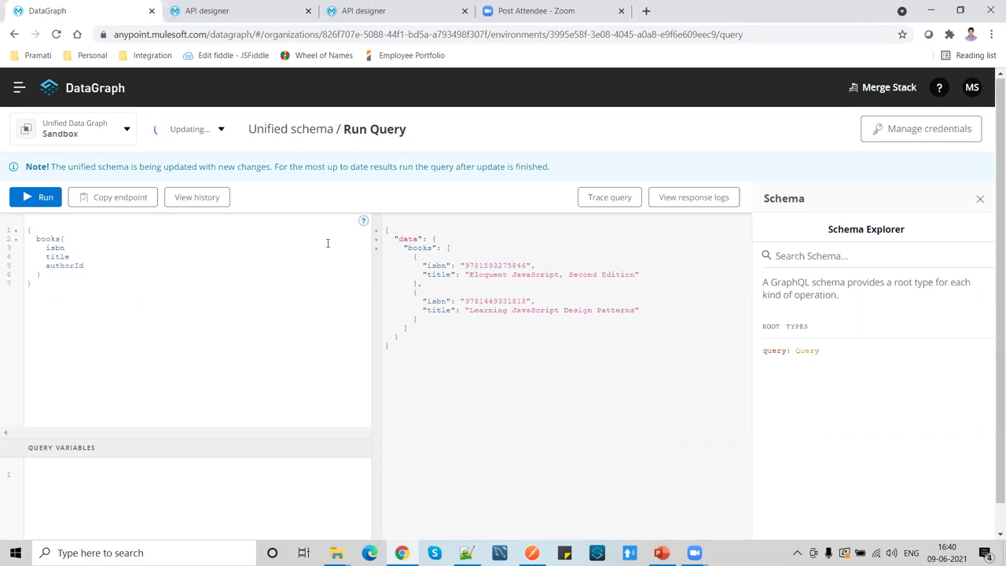
pyautogui.click(117, 201)
pyautogui.click(516, 230)
pyautogui.moveTo(517, 230); pyautogui.dragTo(232, 230)
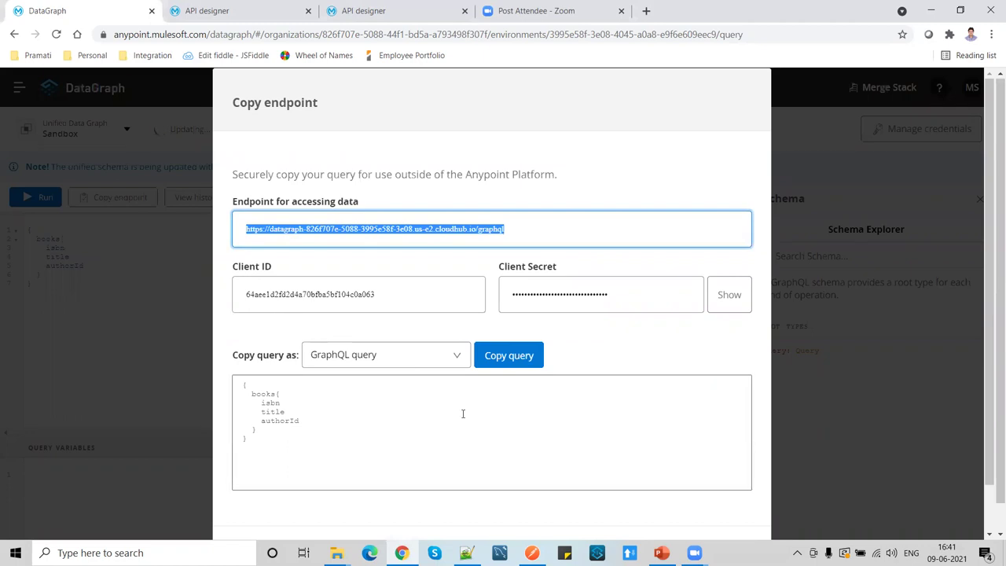
# Examine the data access endpoint URL and the GraphQL query text offered for copying, and close the dialog
pyautogui.moveTo(253, 442); pyautogui.dragTo(232, 386)
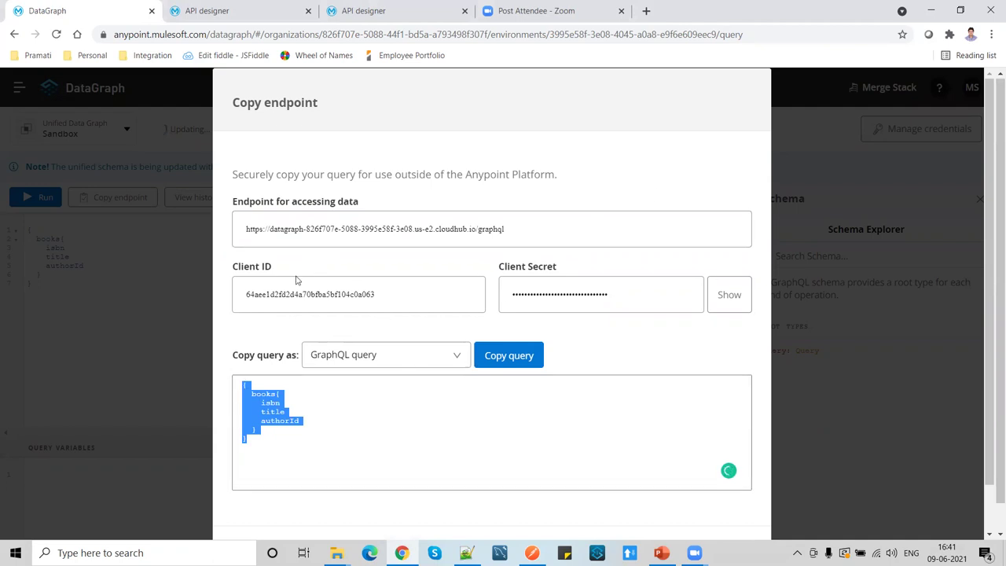
pyautogui.moveTo(512, 229); pyautogui.dragTo(238, 226)
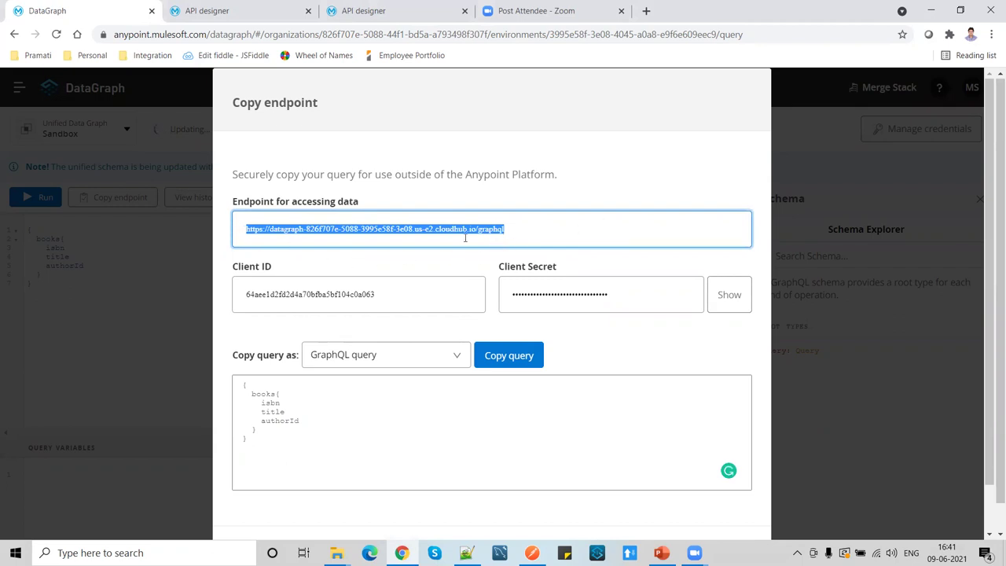
pyautogui.moveTo(519, 234); pyautogui.dragTo(230, 228)
pyautogui.moveTo(256, 450); pyautogui.dragTo(293, 381)
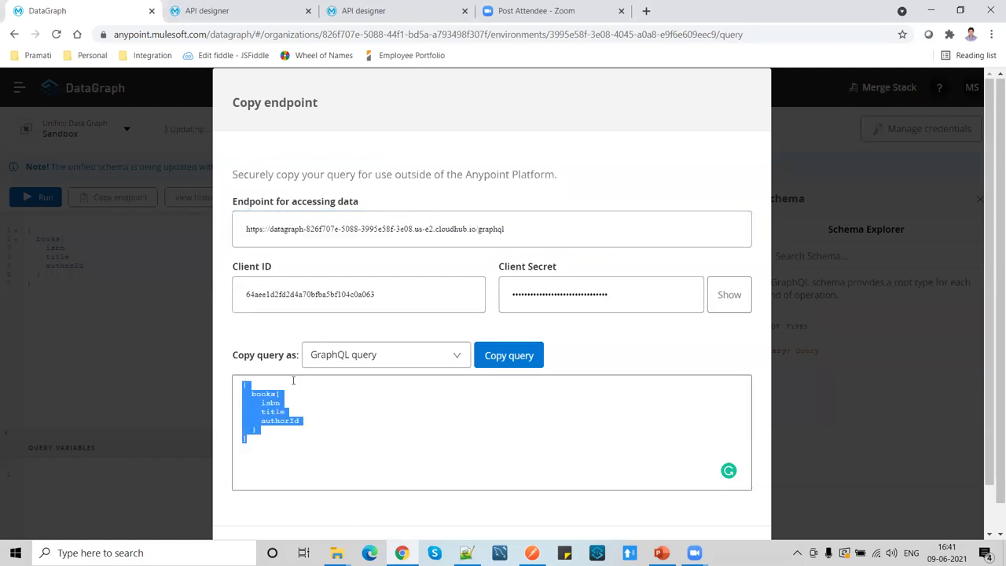
pyautogui.scroll(-1, 629, 483)
pyautogui.click(719, 501)
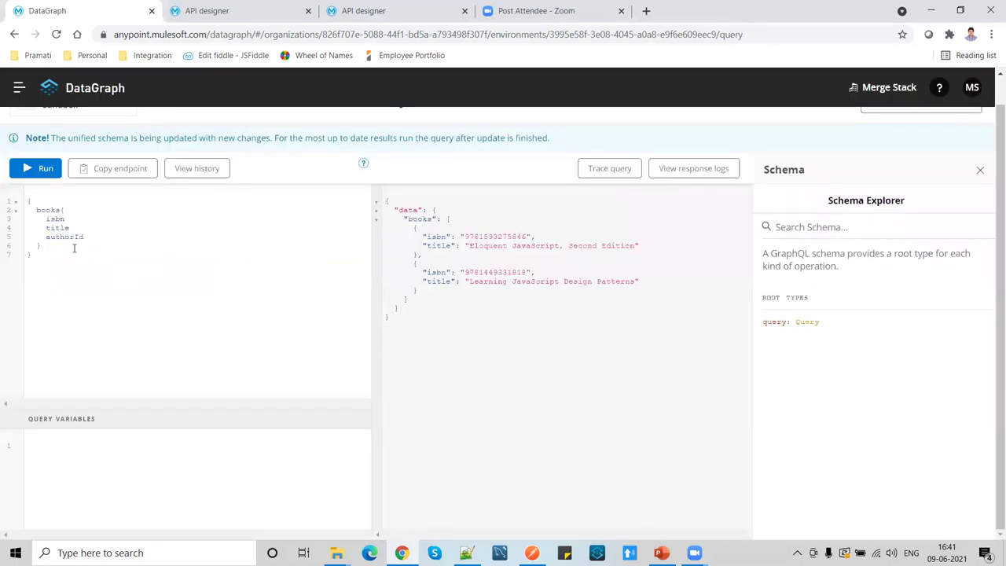
# Delete the books query block and start a booksByIsbn query in its place
pyautogui.scroll(1, 200, 200)
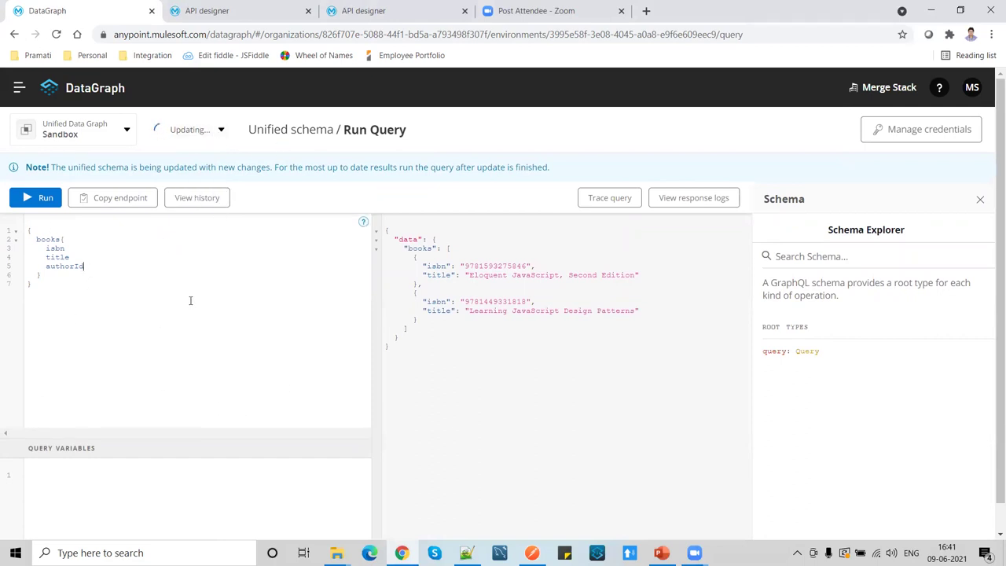
pyautogui.hotkey('ctrl', 'space')
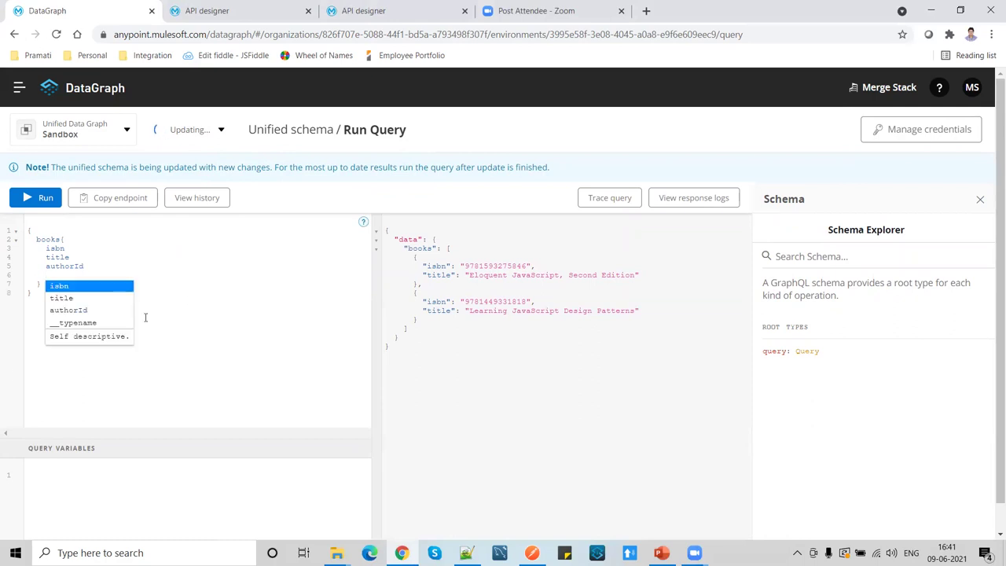
pyautogui.click(49, 299)
pyautogui.moveTo(42, 284); pyautogui.dragTo(17, 248)
pyautogui.press('BackSpace')
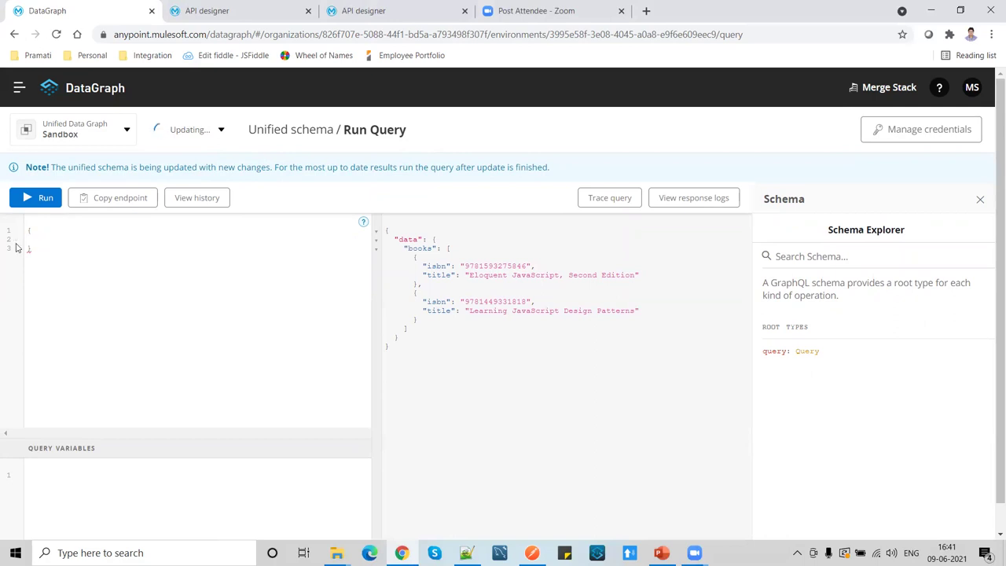
pyautogui.hotkey('ctrl', 'space')
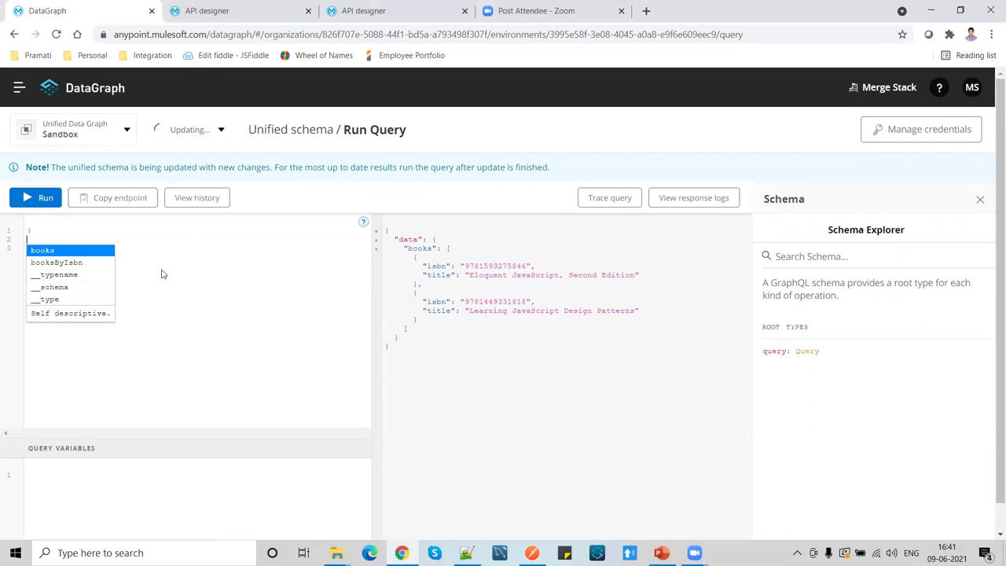
pyautogui.click(63, 264)
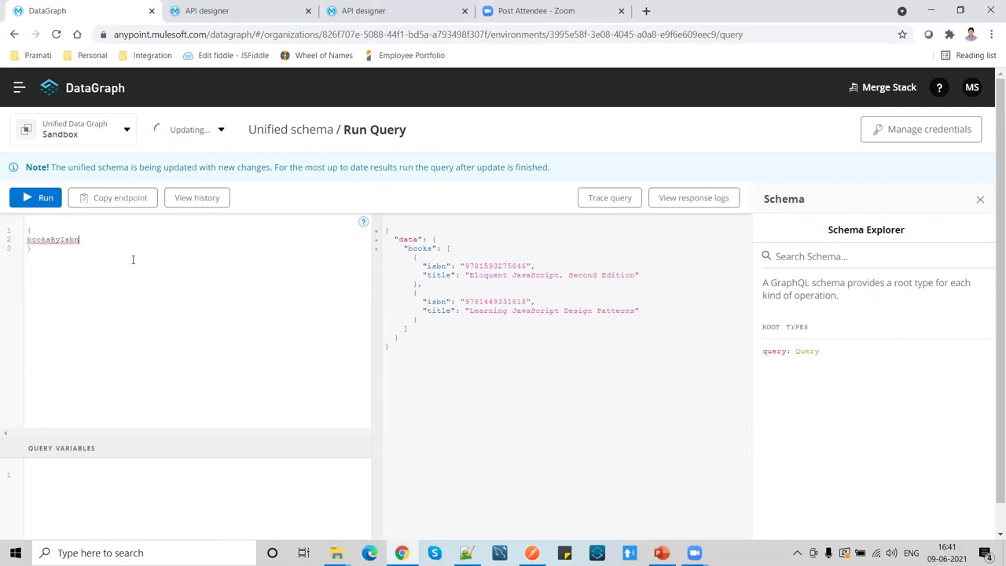
pyautogui.write('(')
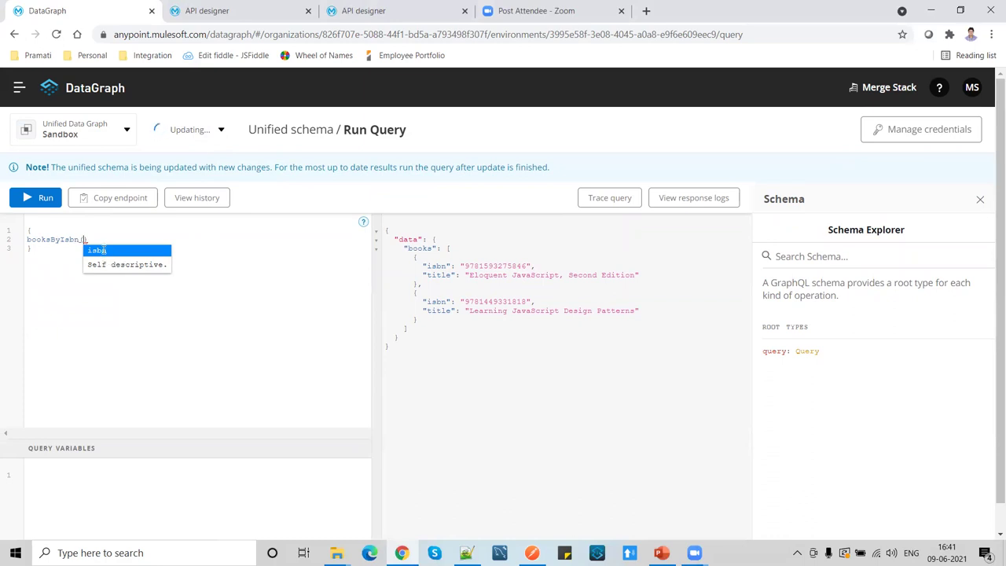
pyautogui.click(98, 250)
pyautogui.write(':')
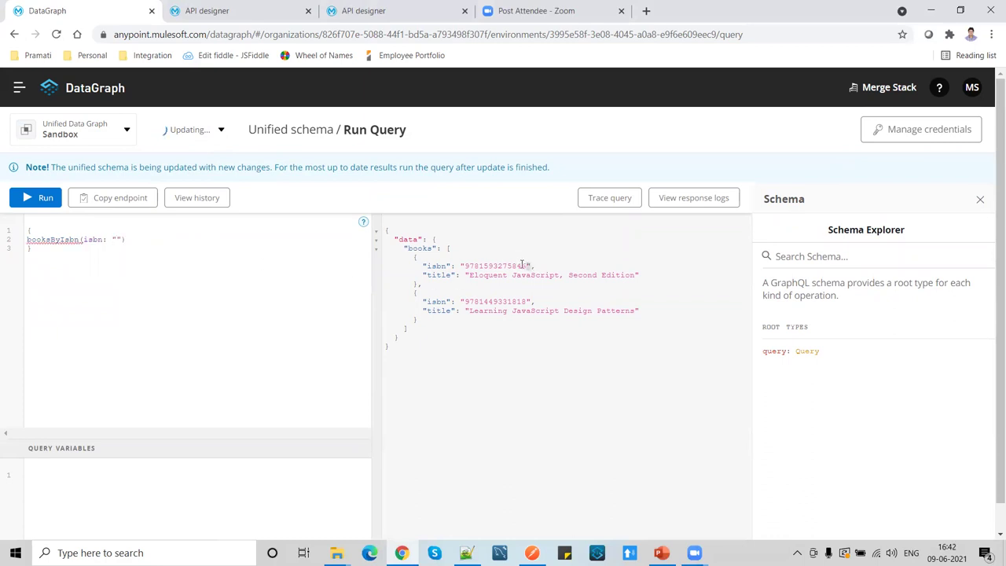
pyautogui.moveTo(528, 265); pyautogui.dragTo(462, 265)
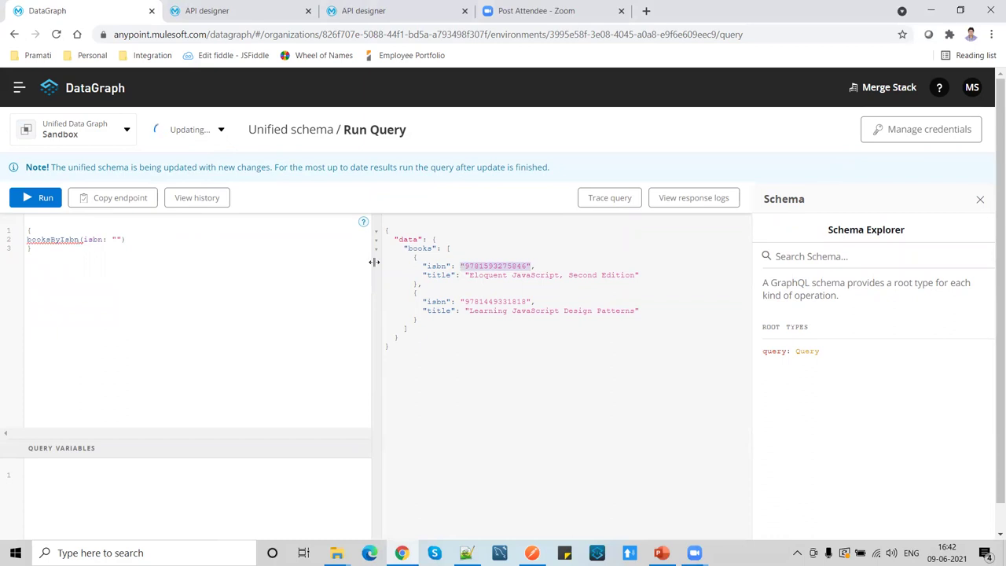
pyautogui.click(116, 239)
pyautogui.hotkey('ctrl', 'v')
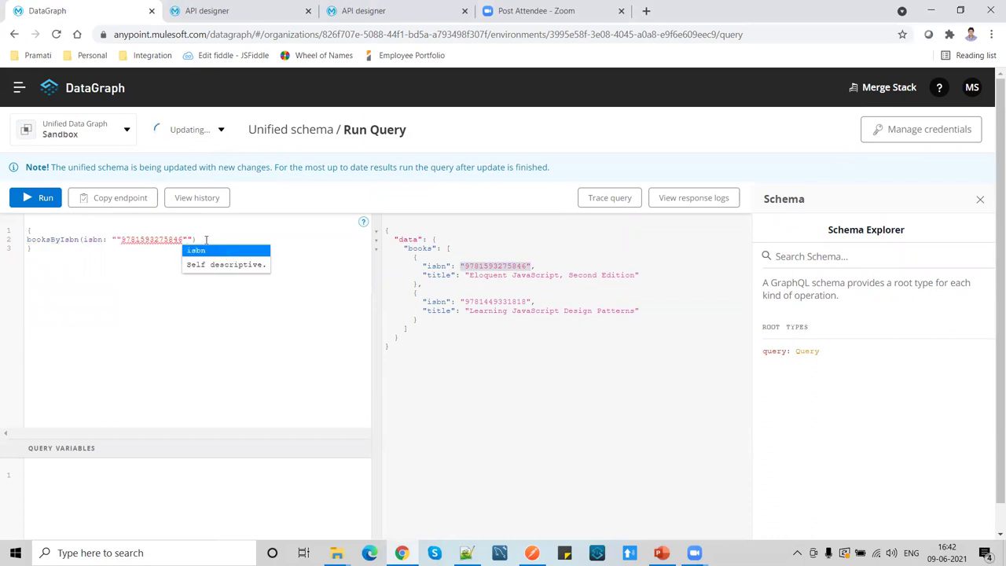
pyautogui.moveTo(206, 240); pyautogui.dragTo(123, 239)
pyautogui.press('BackSpace')
pyautogui.press('BackSpace')
pyautogui.write('"')
pyautogui.click(180, 239)
pyautogui.write('")')
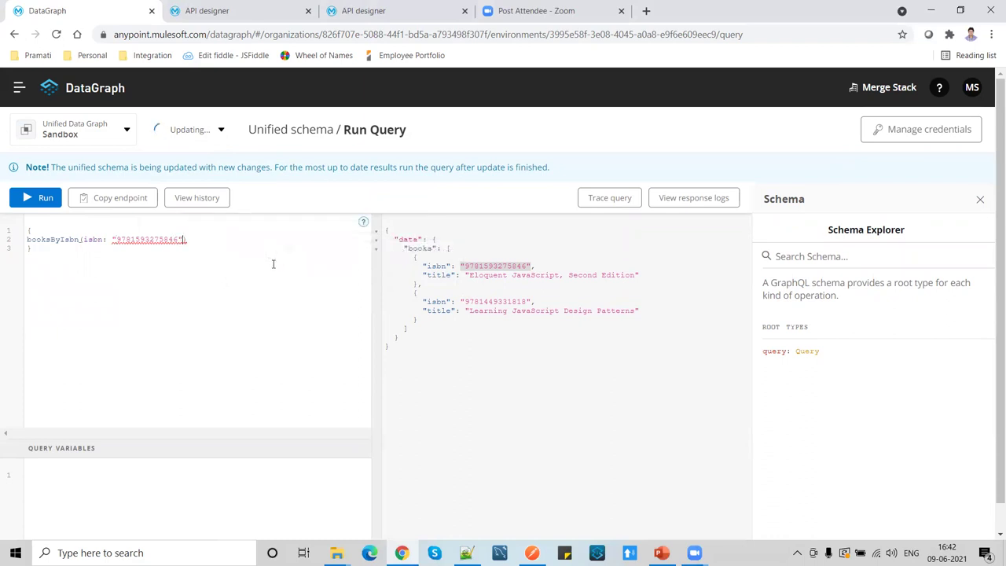
# Request the isbn and title fields in the booksByIsbn query and run it
pyautogui.write('{')
pyautogui.press('Return')
pyautogui.hotkey('ctrl', 'space')
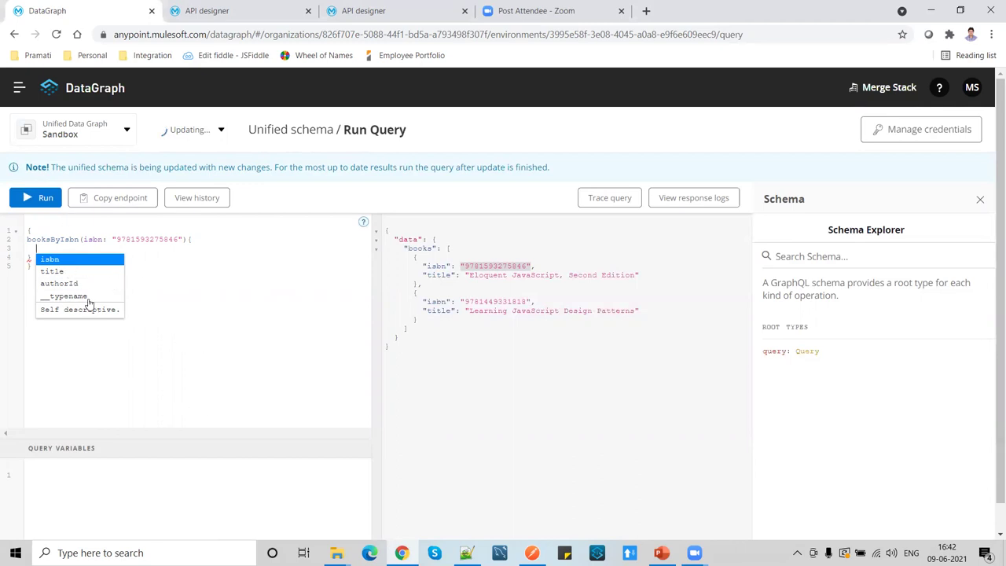
pyautogui.click(49, 260)
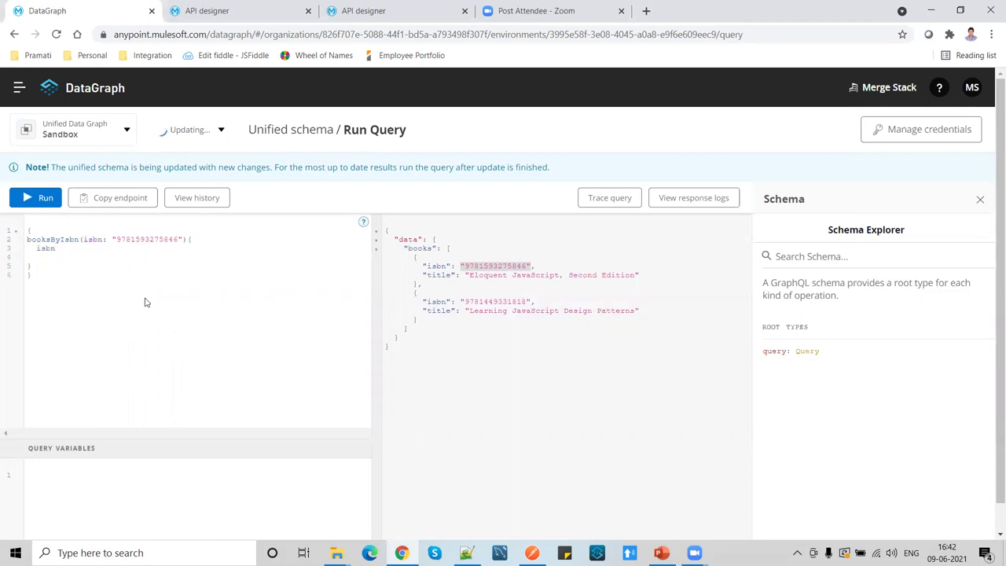
pyautogui.write('ti')
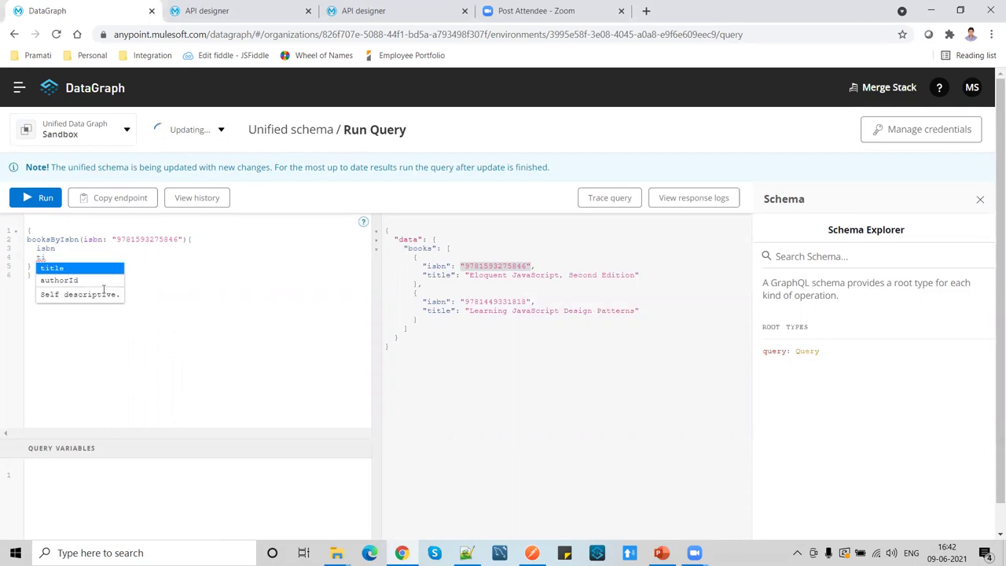
pyautogui.click(57, 270)
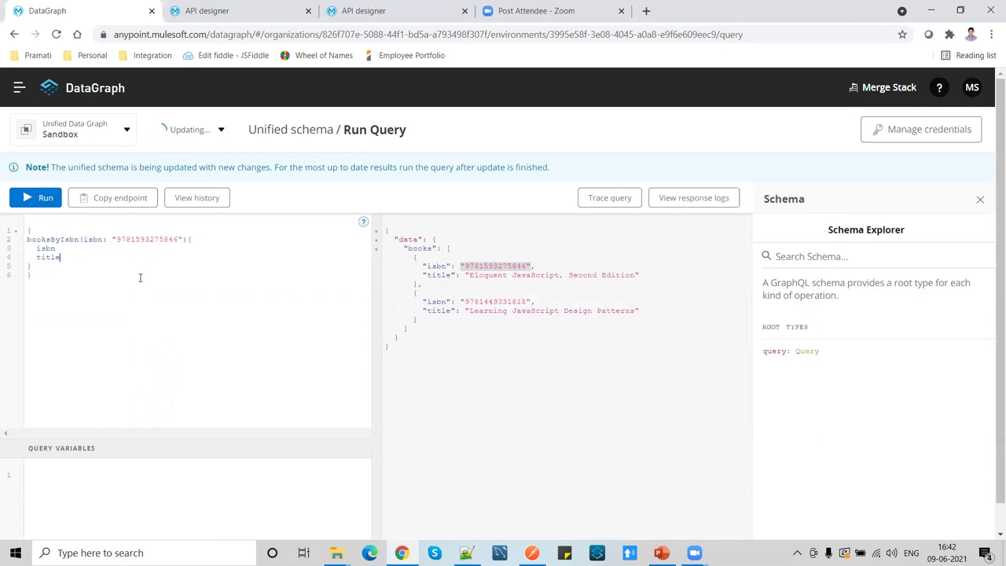
pyautogui.click(39, 197)
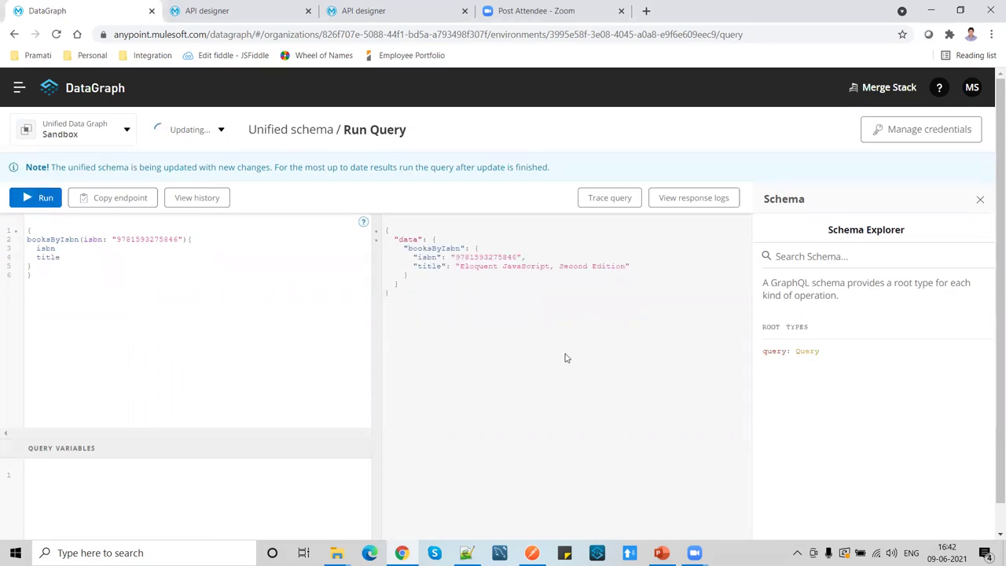
pyautogui.moveTo(391, 291); pyautogui.dragTo(380, 237)
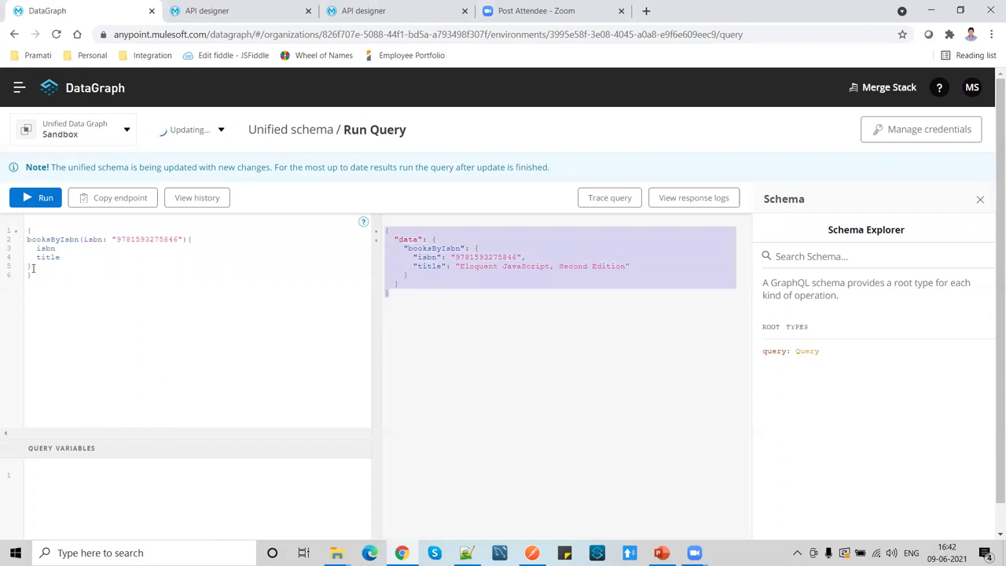
# Clear the booksByIsbn query down to empty outer braces and check the suggestions offered for "au"
pyautogui.moveTo(33, 268); pyautogui.dragTo(27, 238)
pyautogui.press('Tab')
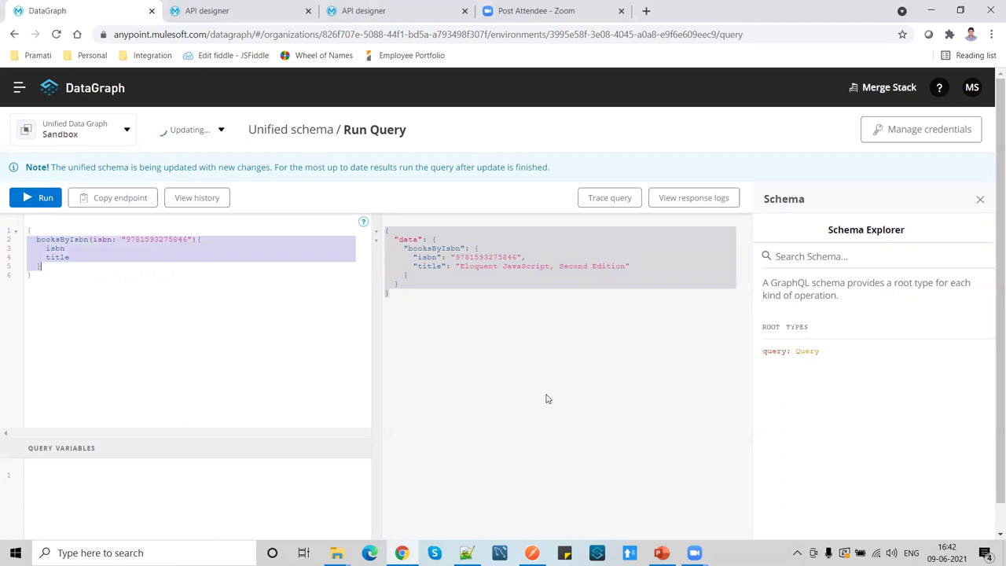
pyautogui.press('BackSpace')
pyautogui.write('au')
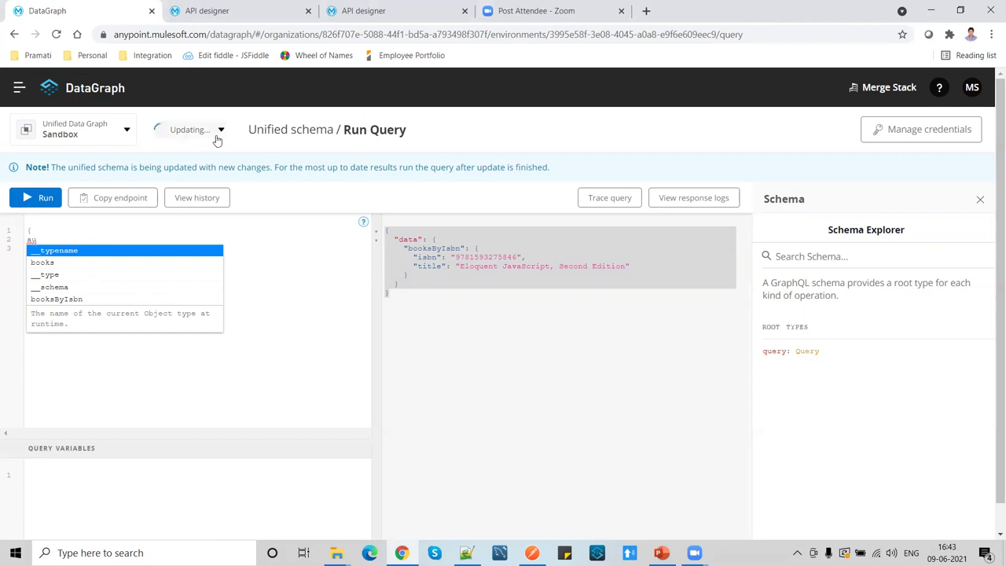
pyautogui.press('BackSpace')
pyautogui.press('BackSpace')
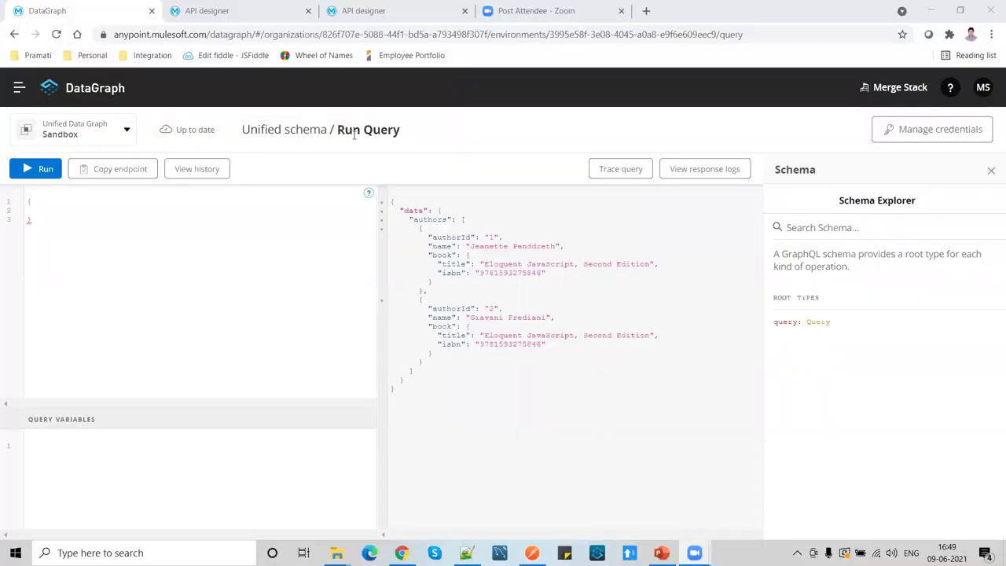
# Add an authors query block inside the empty outer braces, using the field suggestions
pyautogui.click(55, 206)
pyautogui.press('Return')
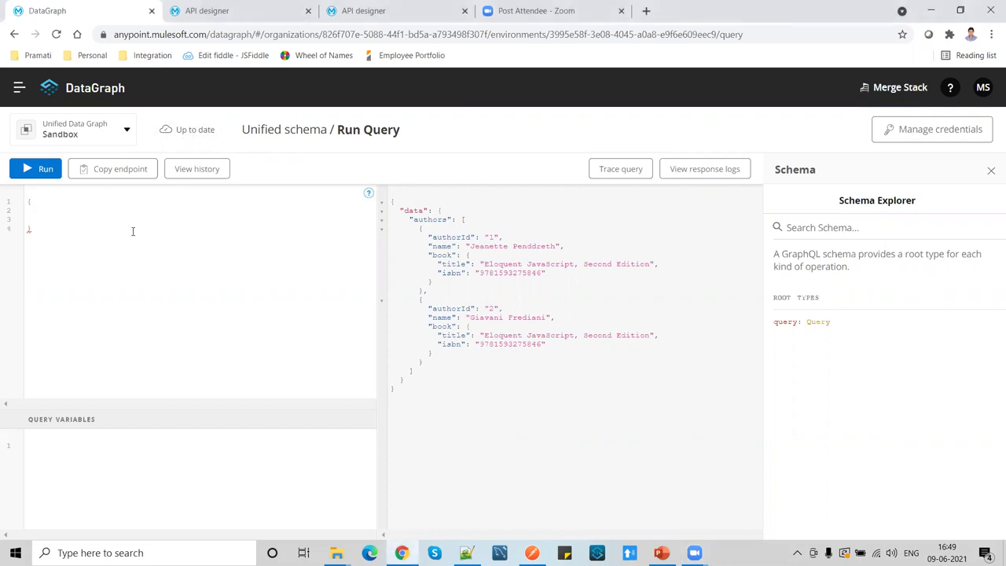
pyautogui.hotkey('ctrl', 'space')
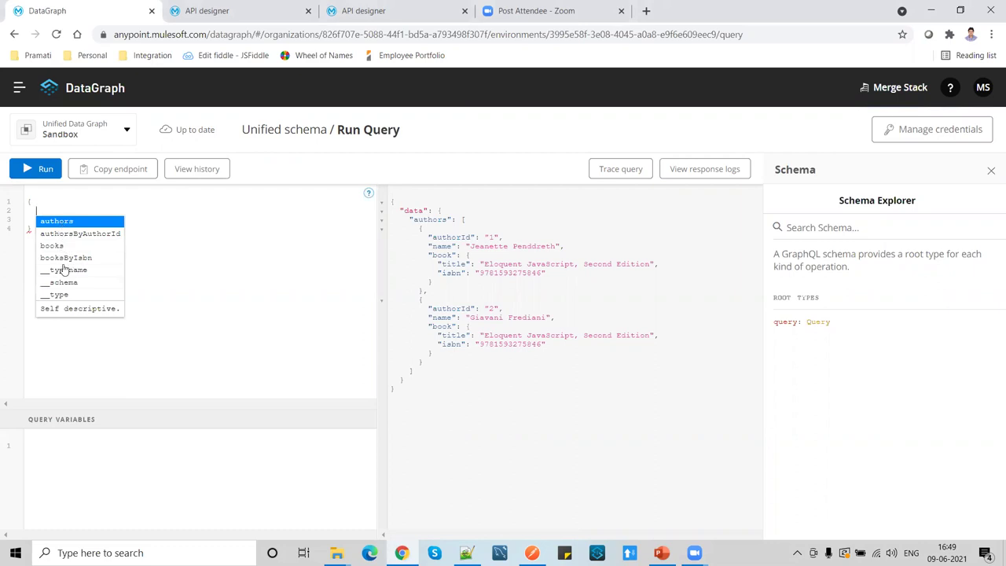
pyautogui.click(68, 222)
pyautogui.write('{')
pyautogui.press('Return')
# Request the isbn and name fields in the authors query
pyautogui.hotkey('ctrl', 'space')
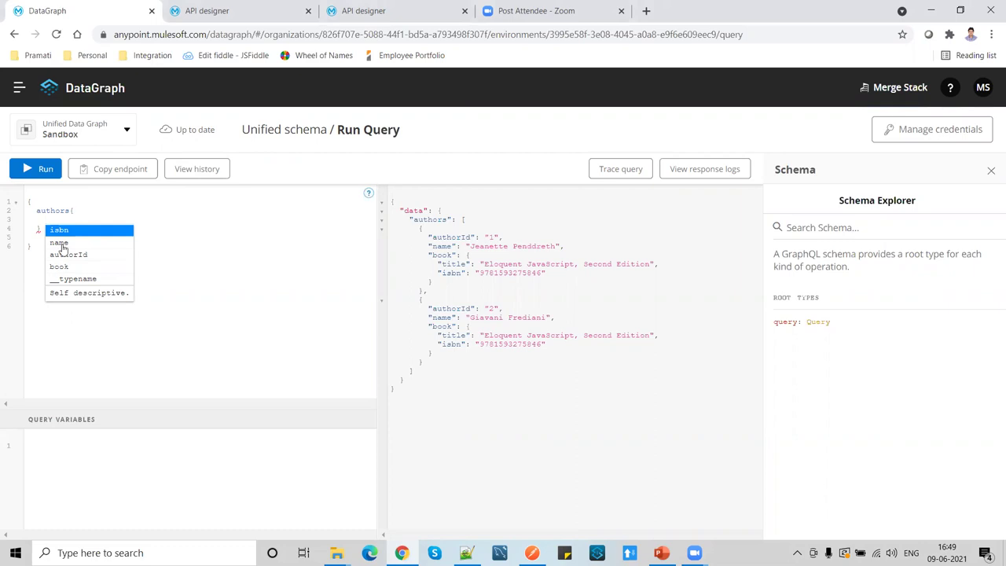
pyautogui.click(62, 230)
pyautogui.press('Return')
pyautogui.write('n')
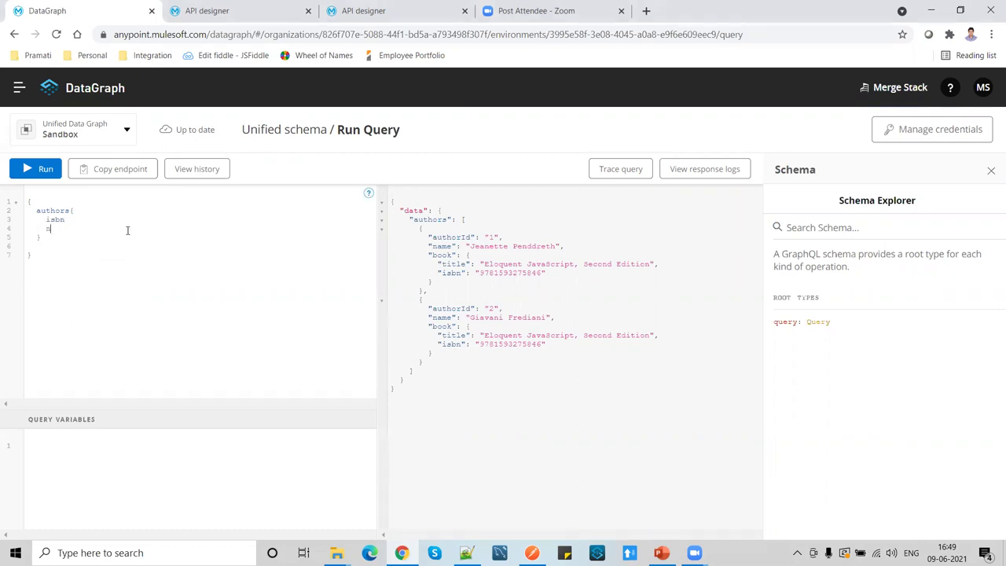
pyautogui.write('ame     ')
# Add a nested book block with the title and isbn fields to the authors query and run it
pyautogui.write('b')
pyautogui.write('o')
pyautogui.press('Return')
pyautogui.write('{')
pyautogui.press('Return')
pyautogui.write('t')
pyautogui.press('Return')
pyautogui.write('is')
pyautogui.click(113, 267)
pyautogui.click(38, 169)
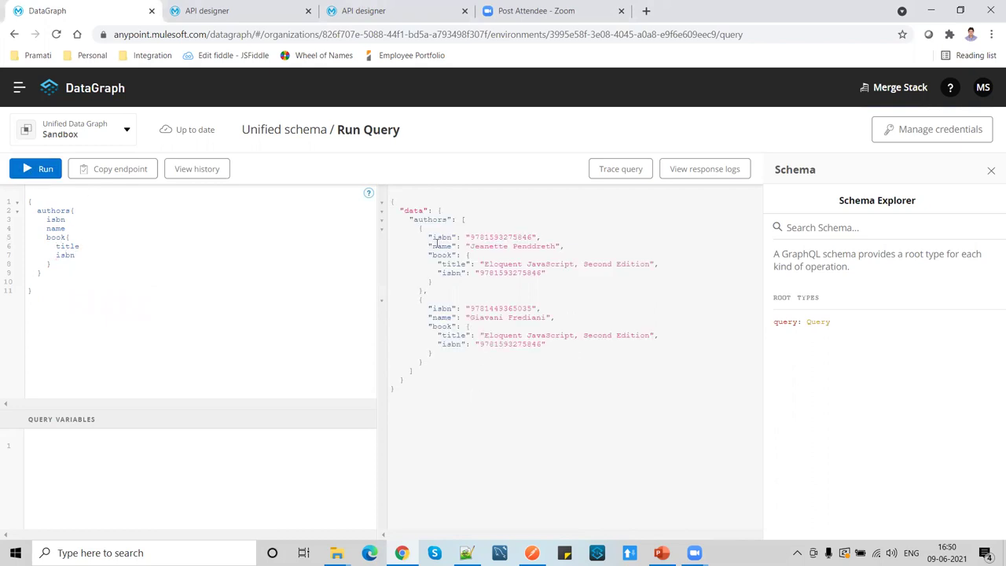
# Copy the query endpoint and examine the first author's isbn, name and linked book details in the response
pyautogui.click(118, 171)
pyautogui.moveTo(407, 220); pyautogui.dragTo(494, 248)
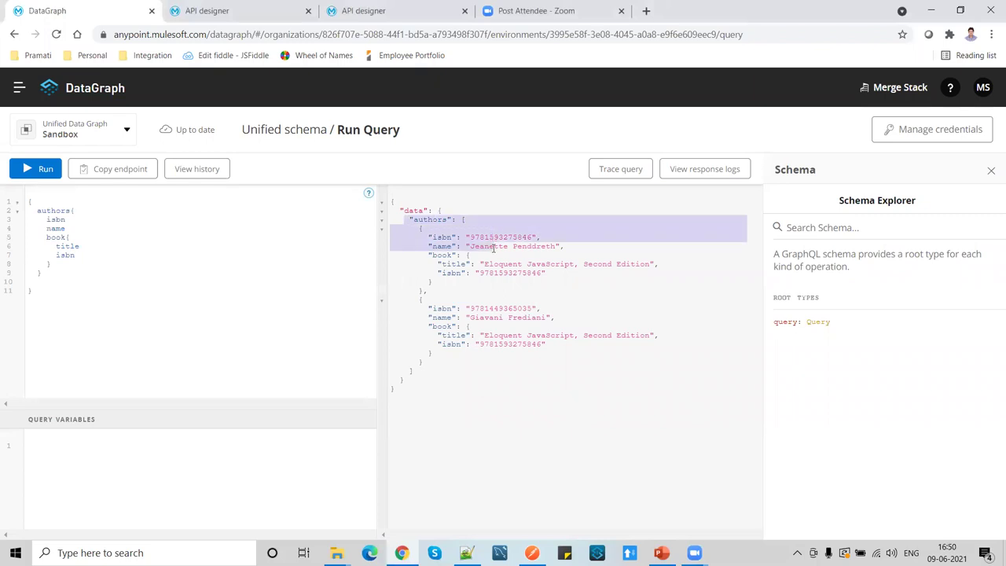
pyautogui.moveTo(411, 256); pyautogui.dragTo(482, 280)
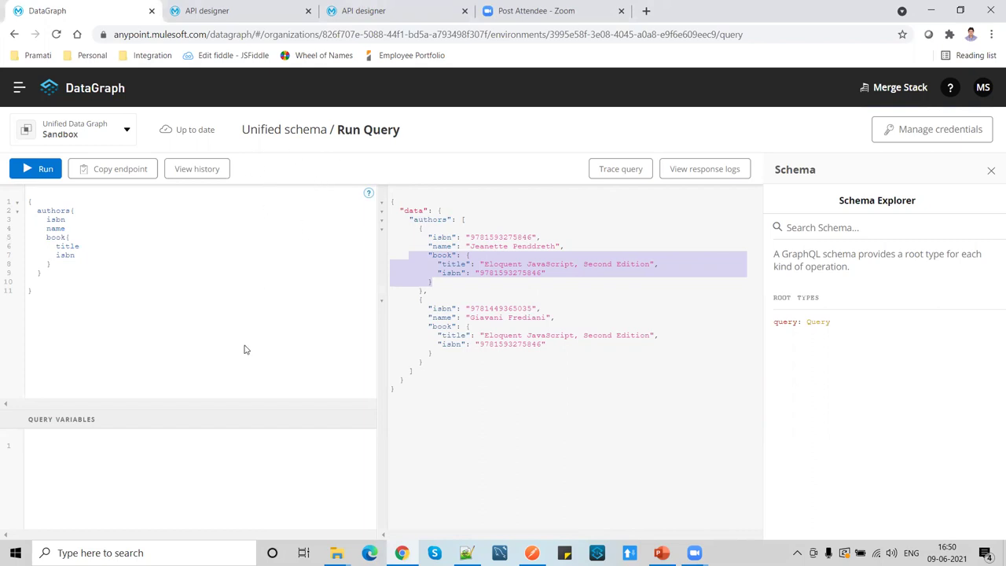
# Select the entire authors query, including its outer braces
pyautogui.moveTo(31, 292); pyautogui.dragTo(11, 208)
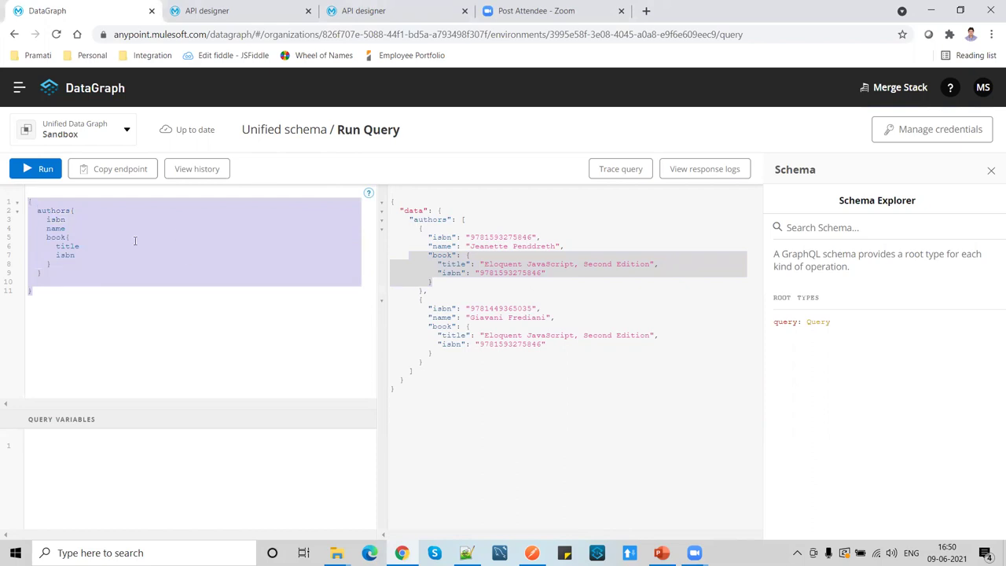